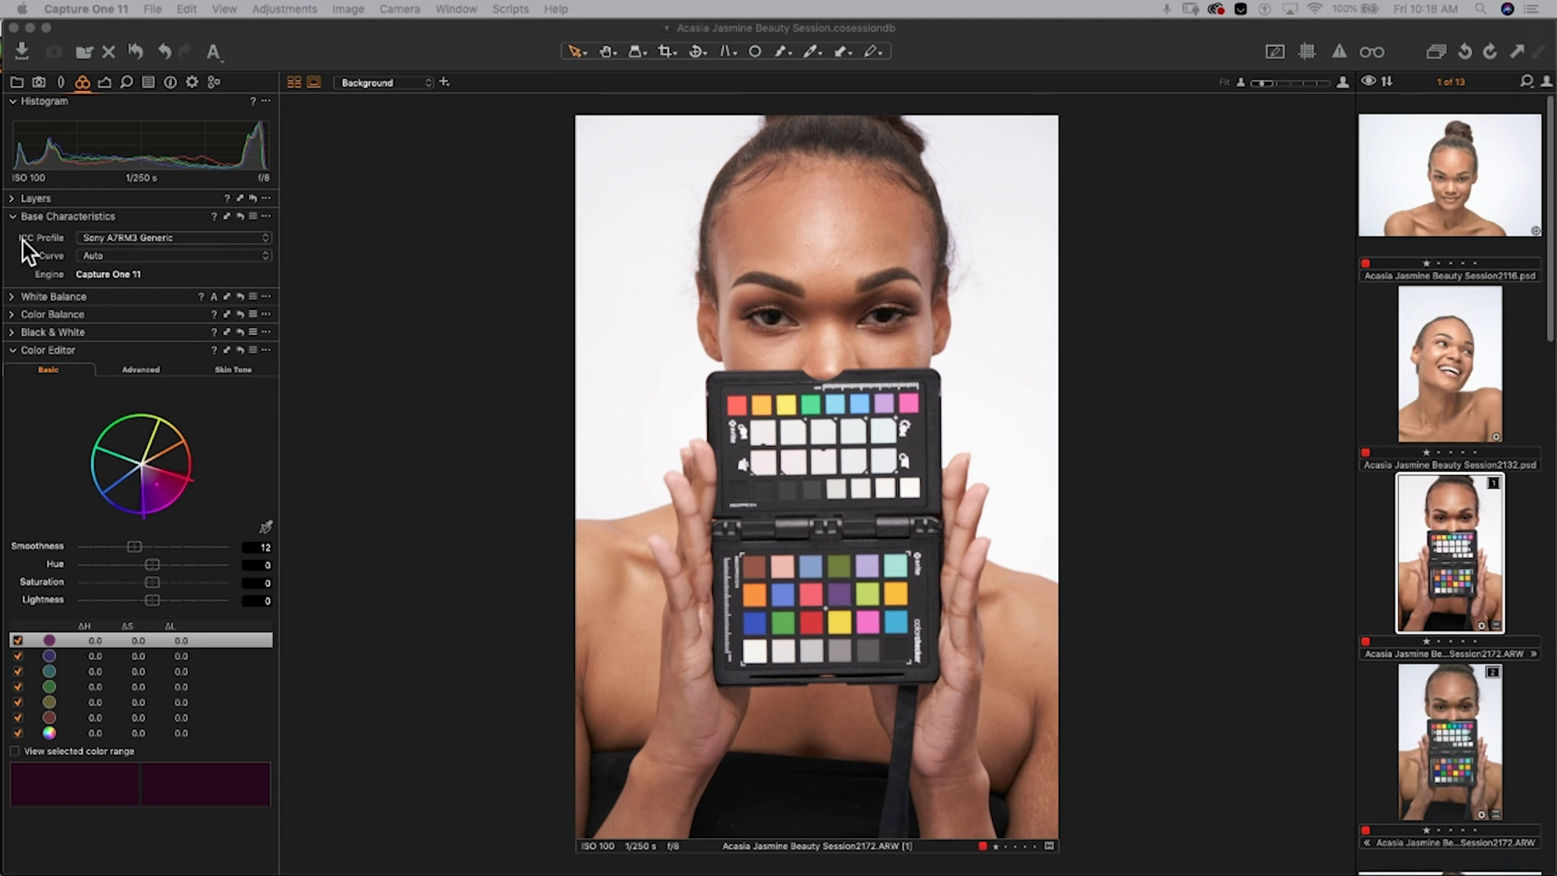
- Set the ColorChecker portrait's ICC profile to the Effects option No color correction in the base characteristics
click(149, 240)
click(143, 238)
click(143, 236)
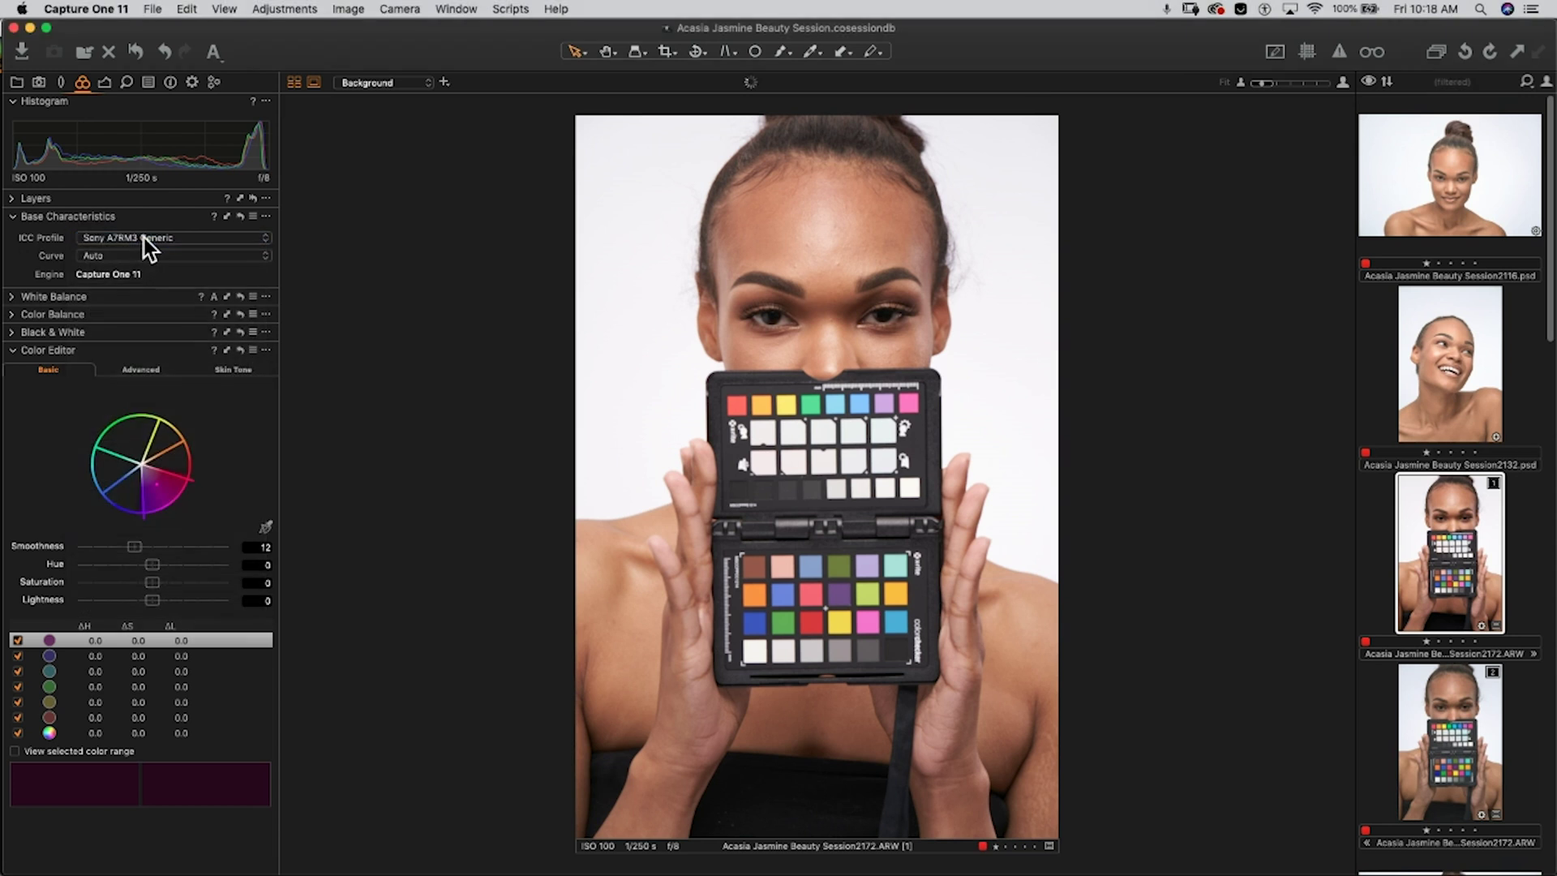
click(158, 239)
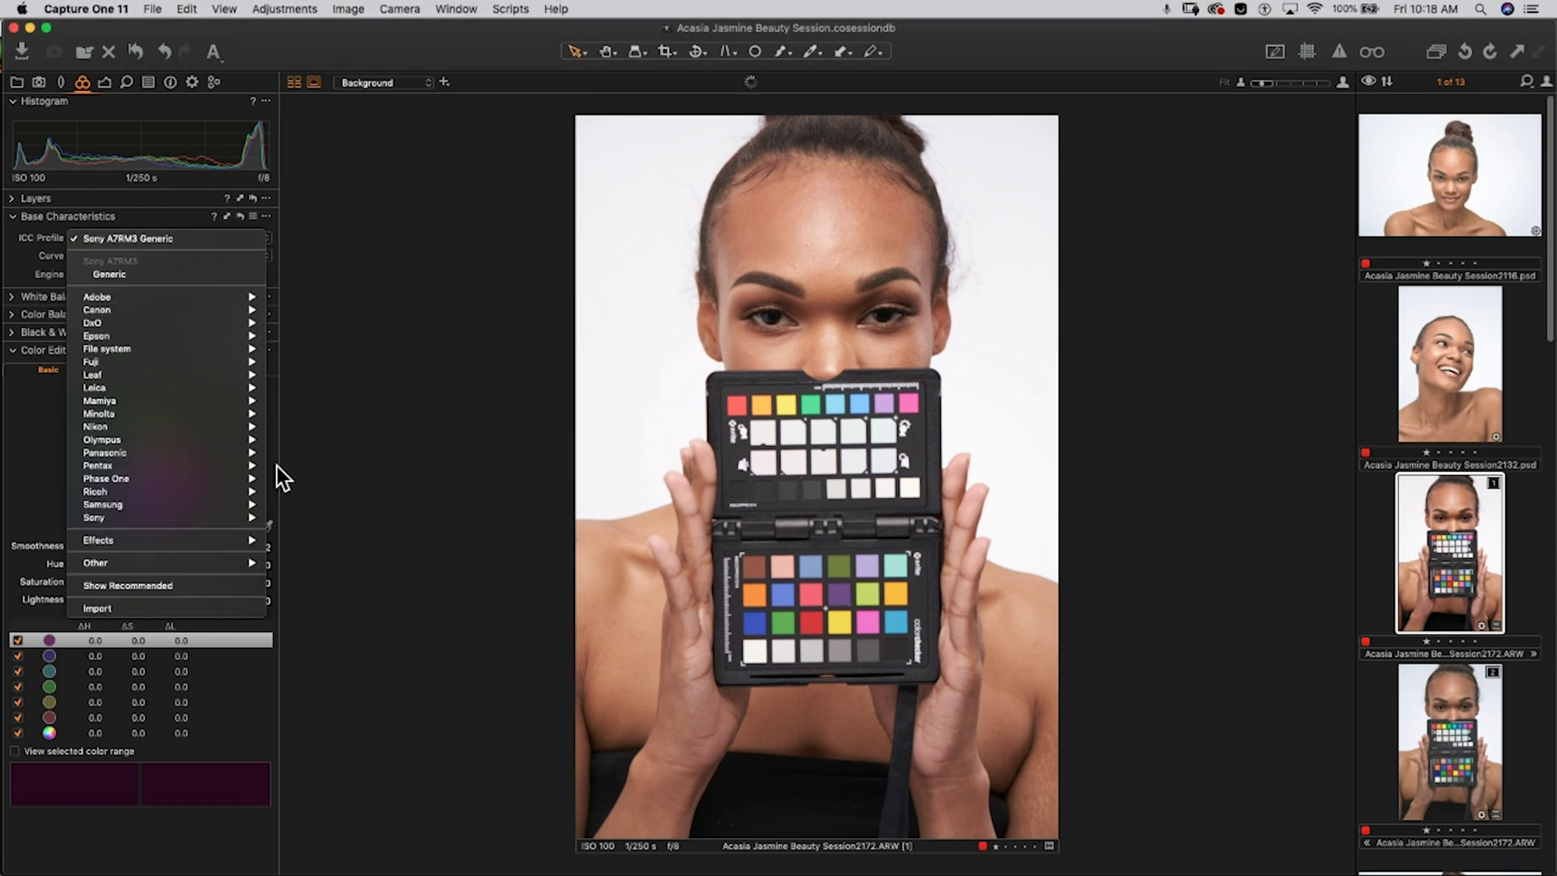
mouse_move(248, 538)
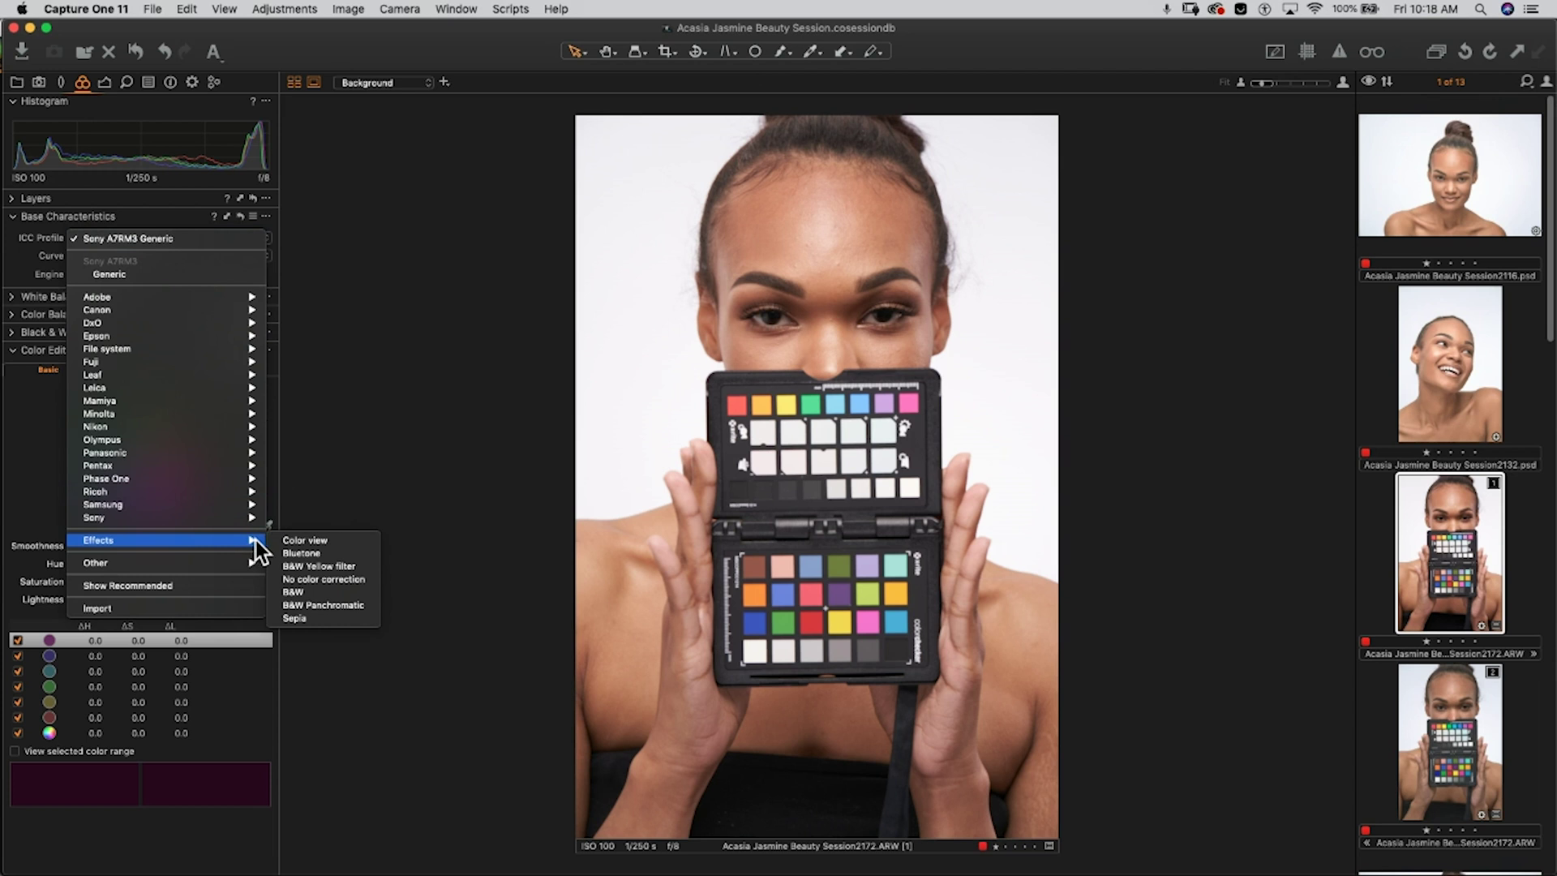
click(314, 577)
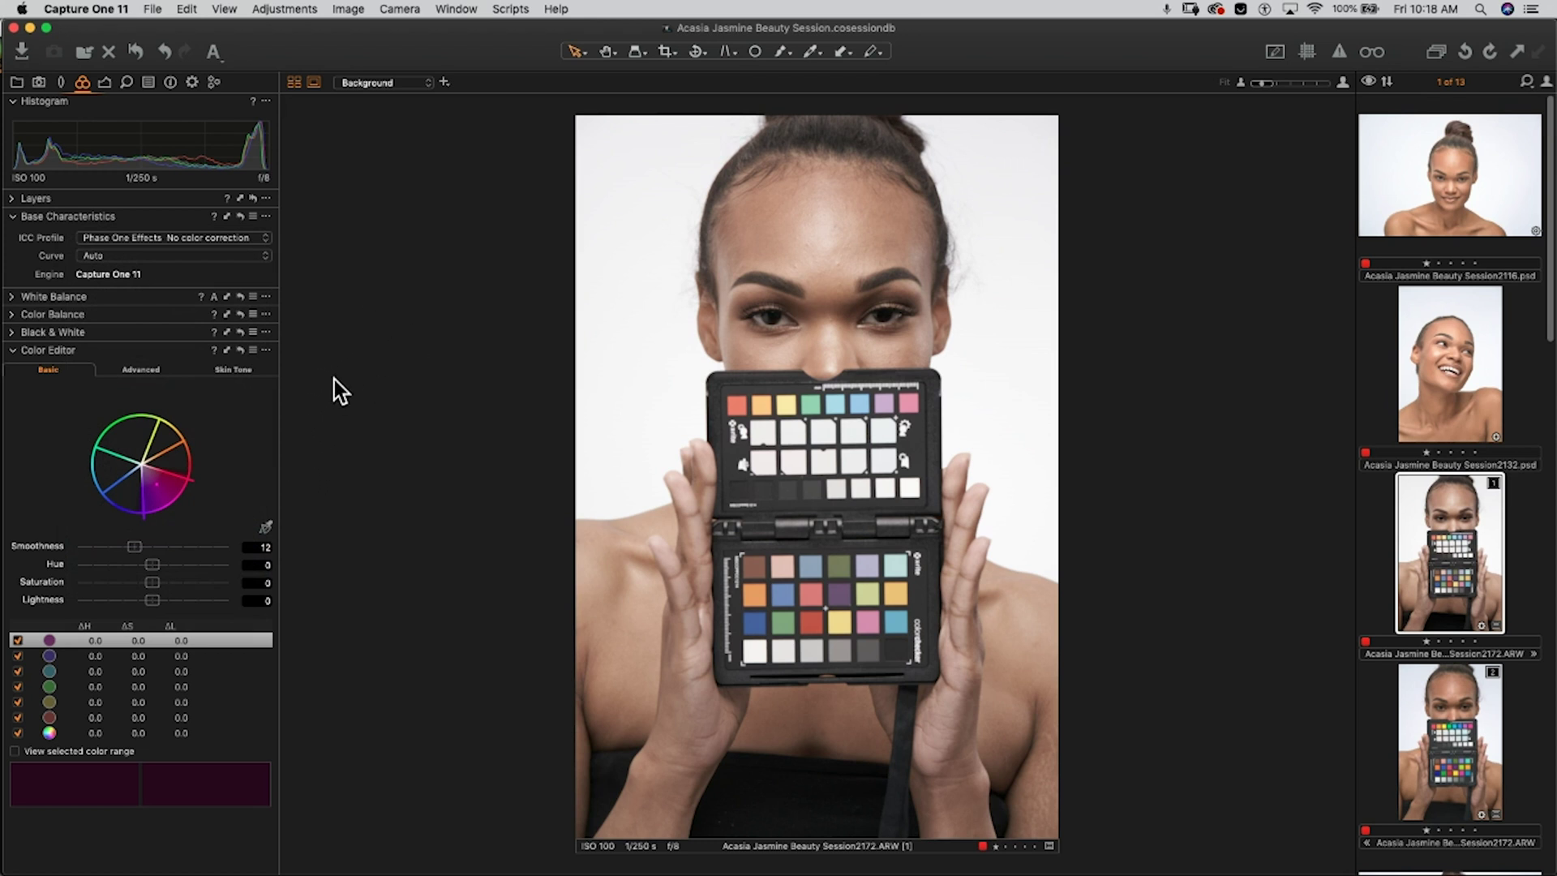
- Set the base characteristics curve of the ColorChecker portrait to Linear Response
click(258, 261)
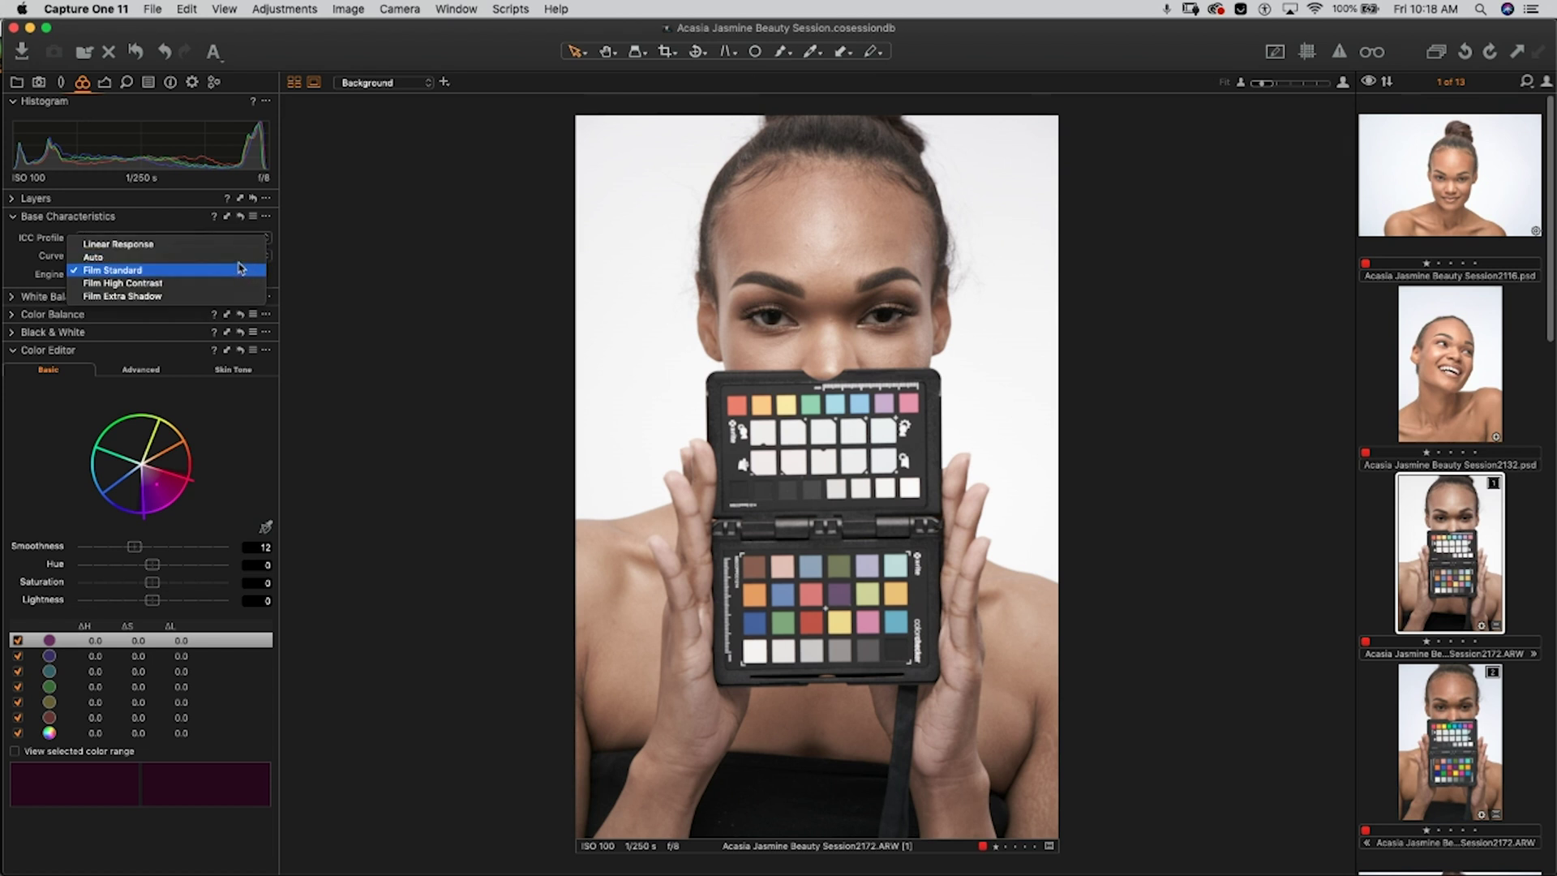
click(226, 245)
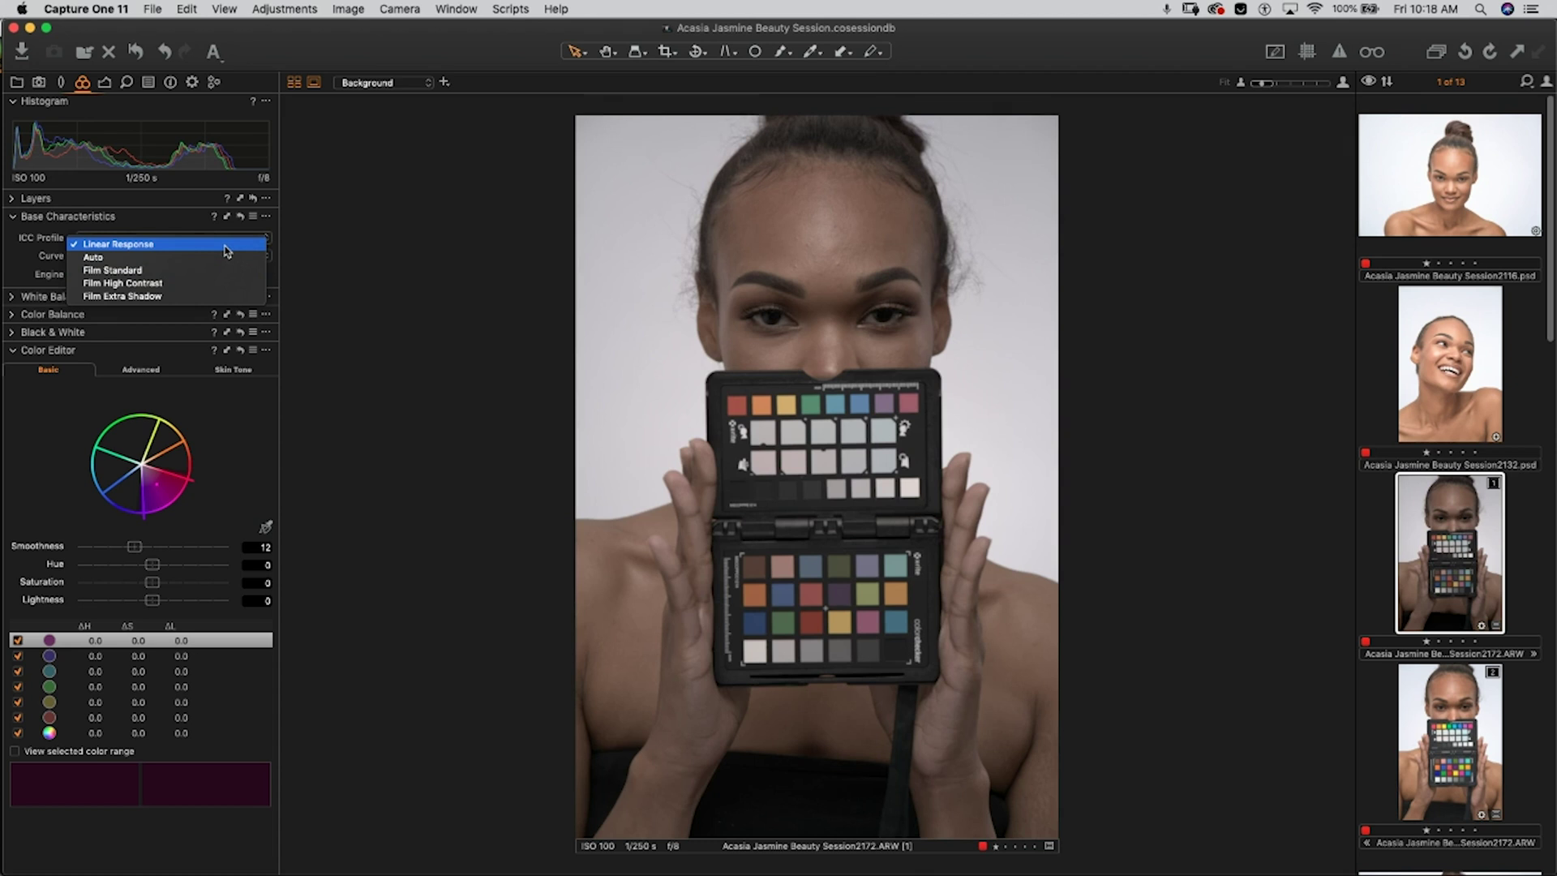
click(227, 252)
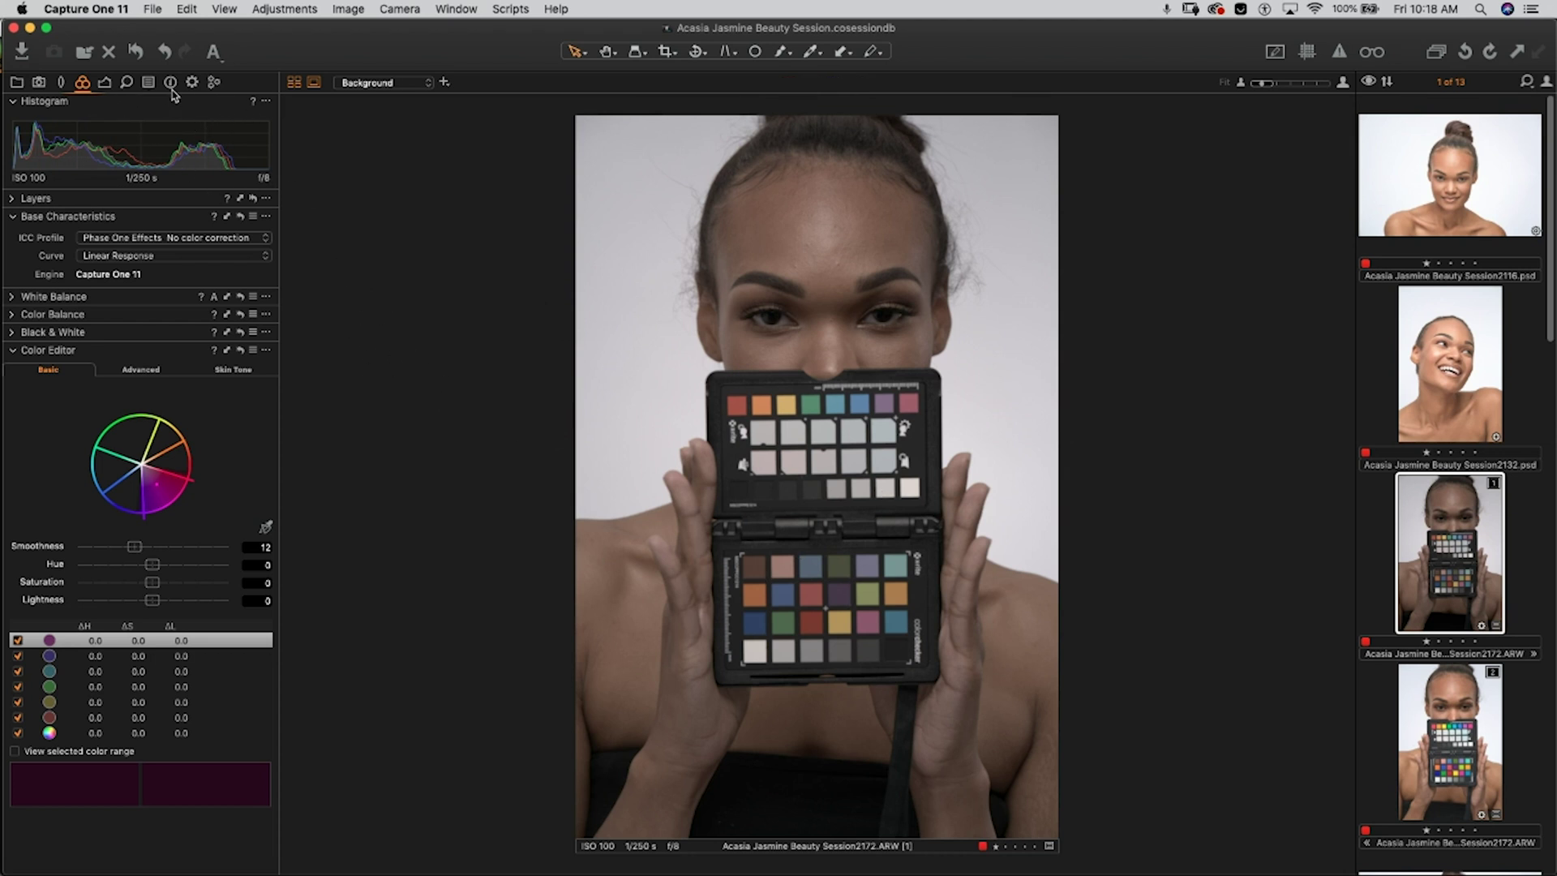
- Process the portrait with the Xrite Calibration recipe, keeping Embed camera profile as the ICC profile, and minimize the Capture One window
click(192, 82)
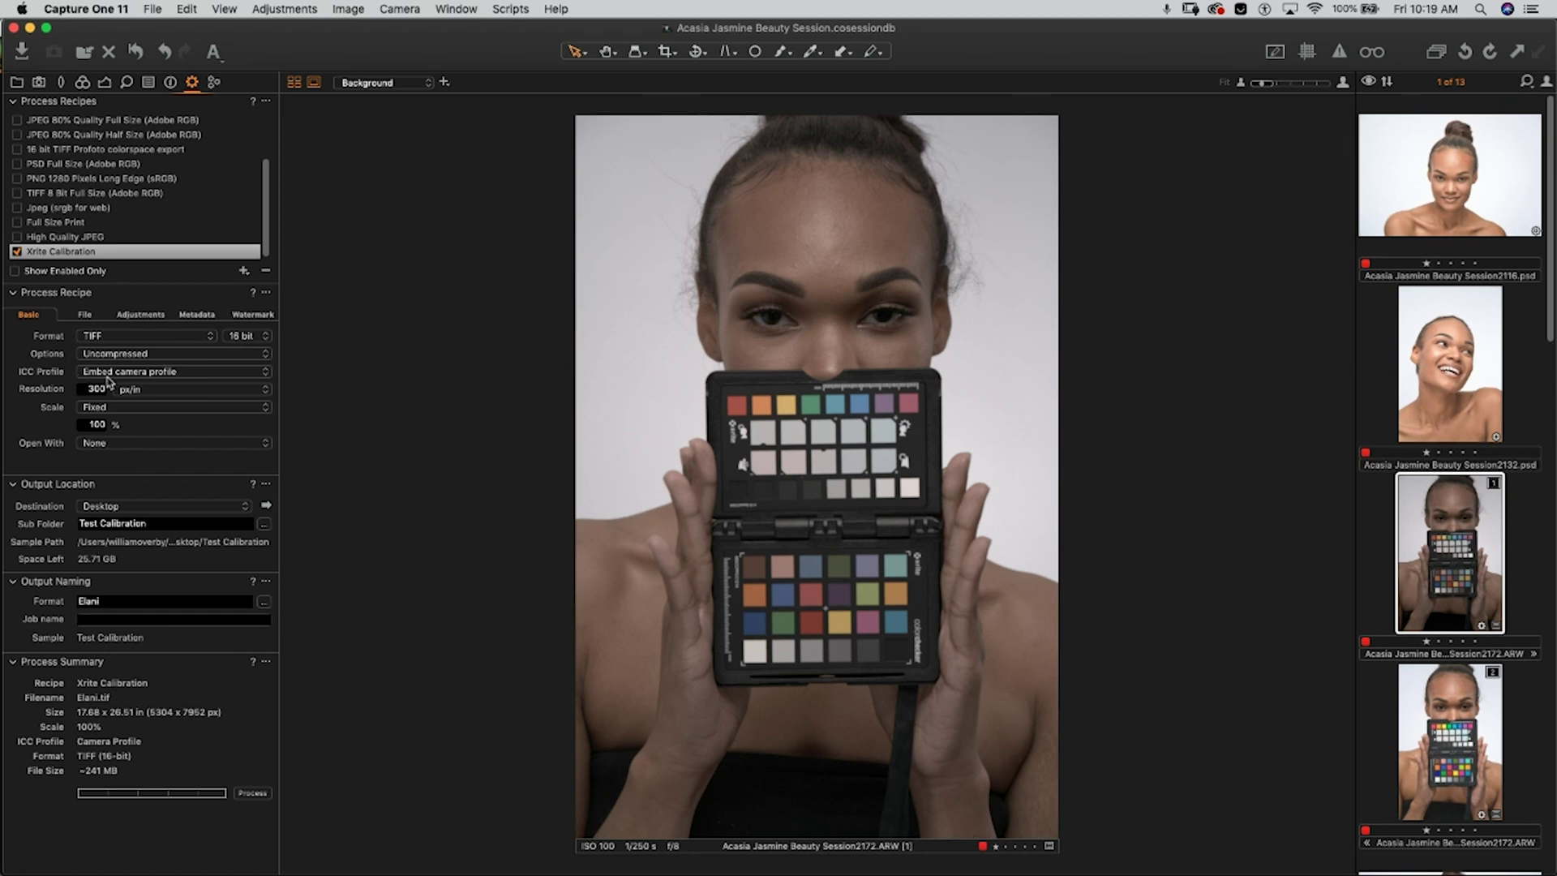
click(161, 372)
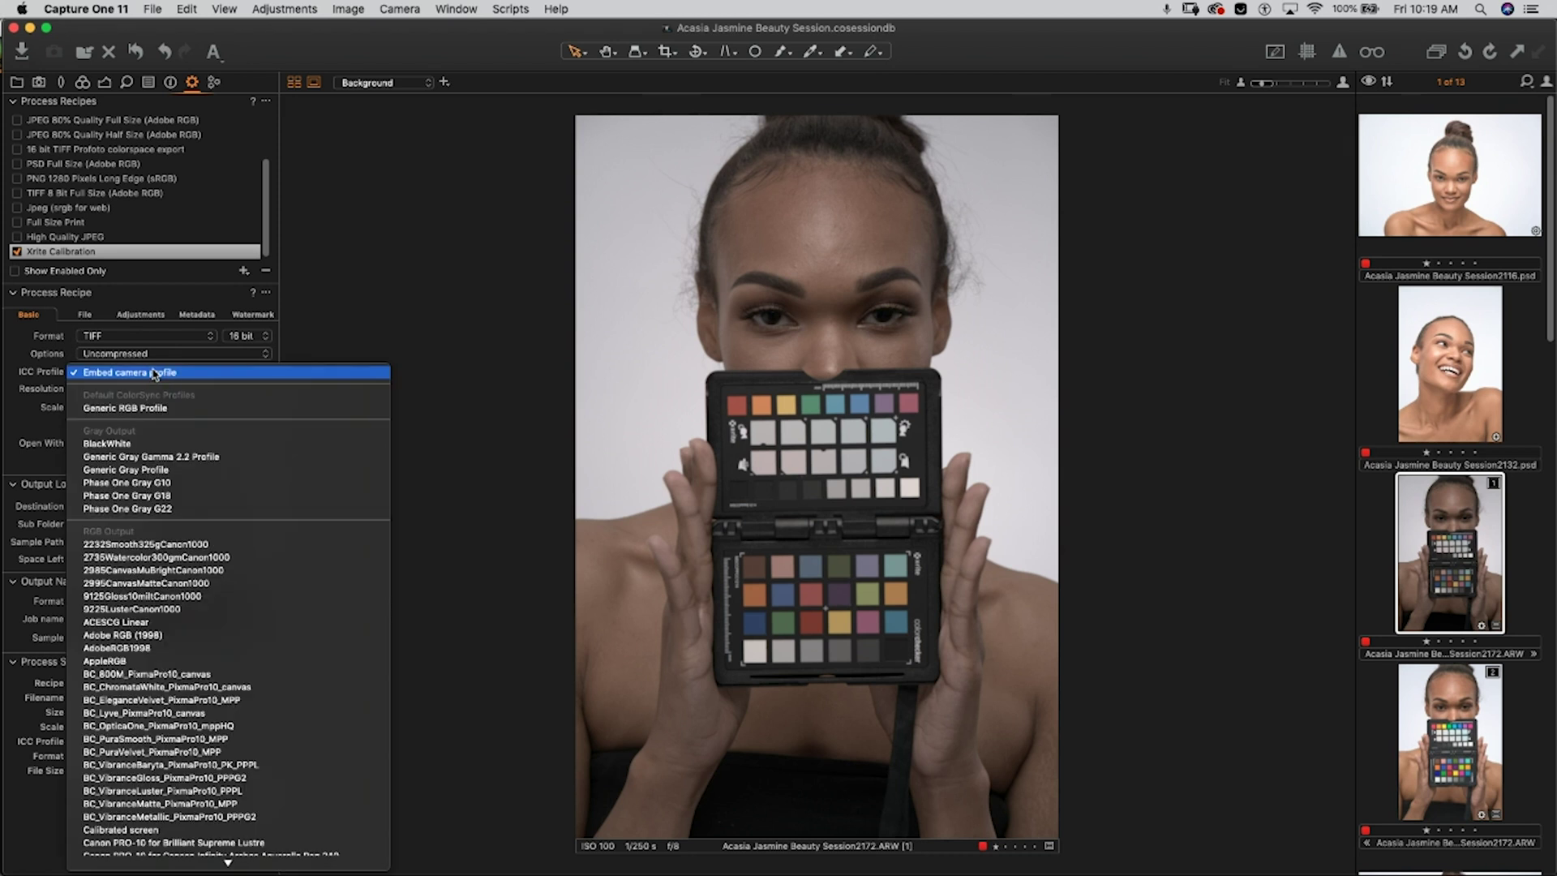
click(158, 374)
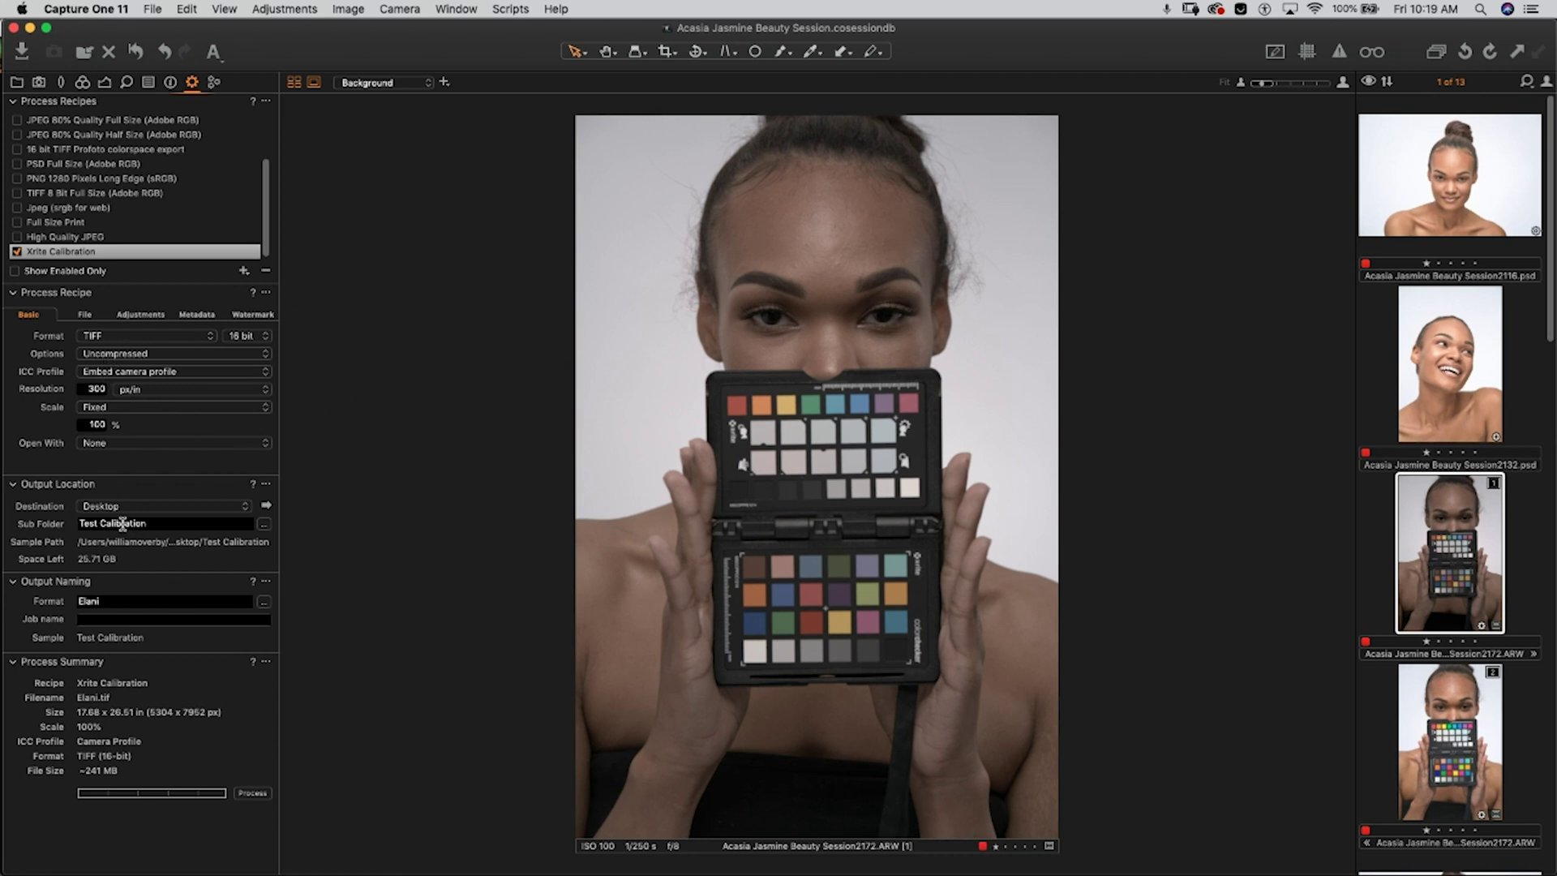
click(253, 794)
click(30, 29)
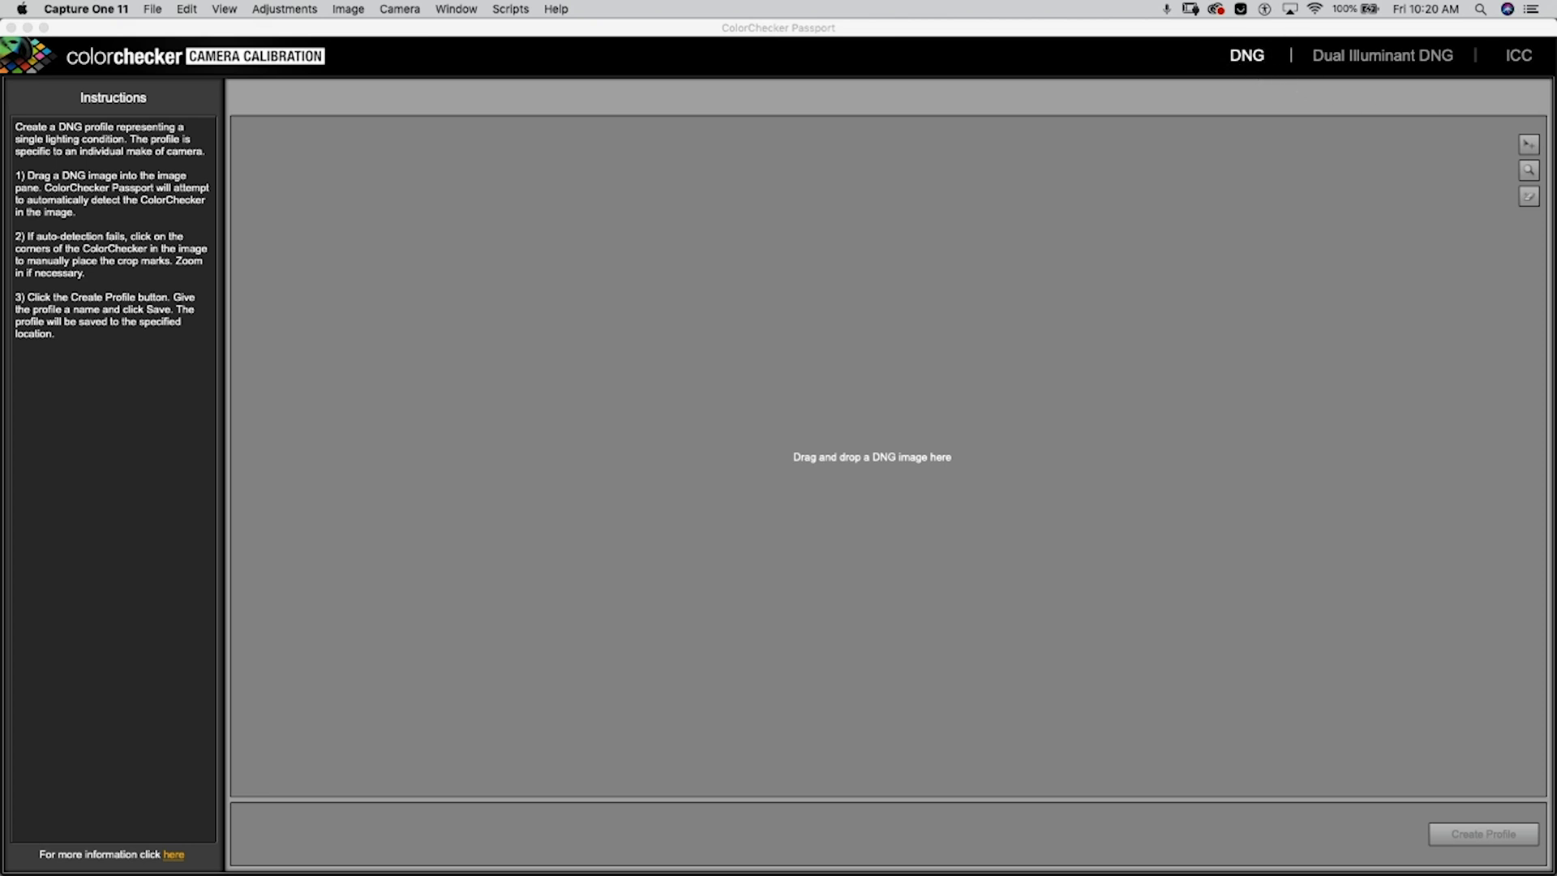
- Switch ColorChecker Passport to ICC mode and load the exported EmptyName.tif into its image pane
click(1506, 57)
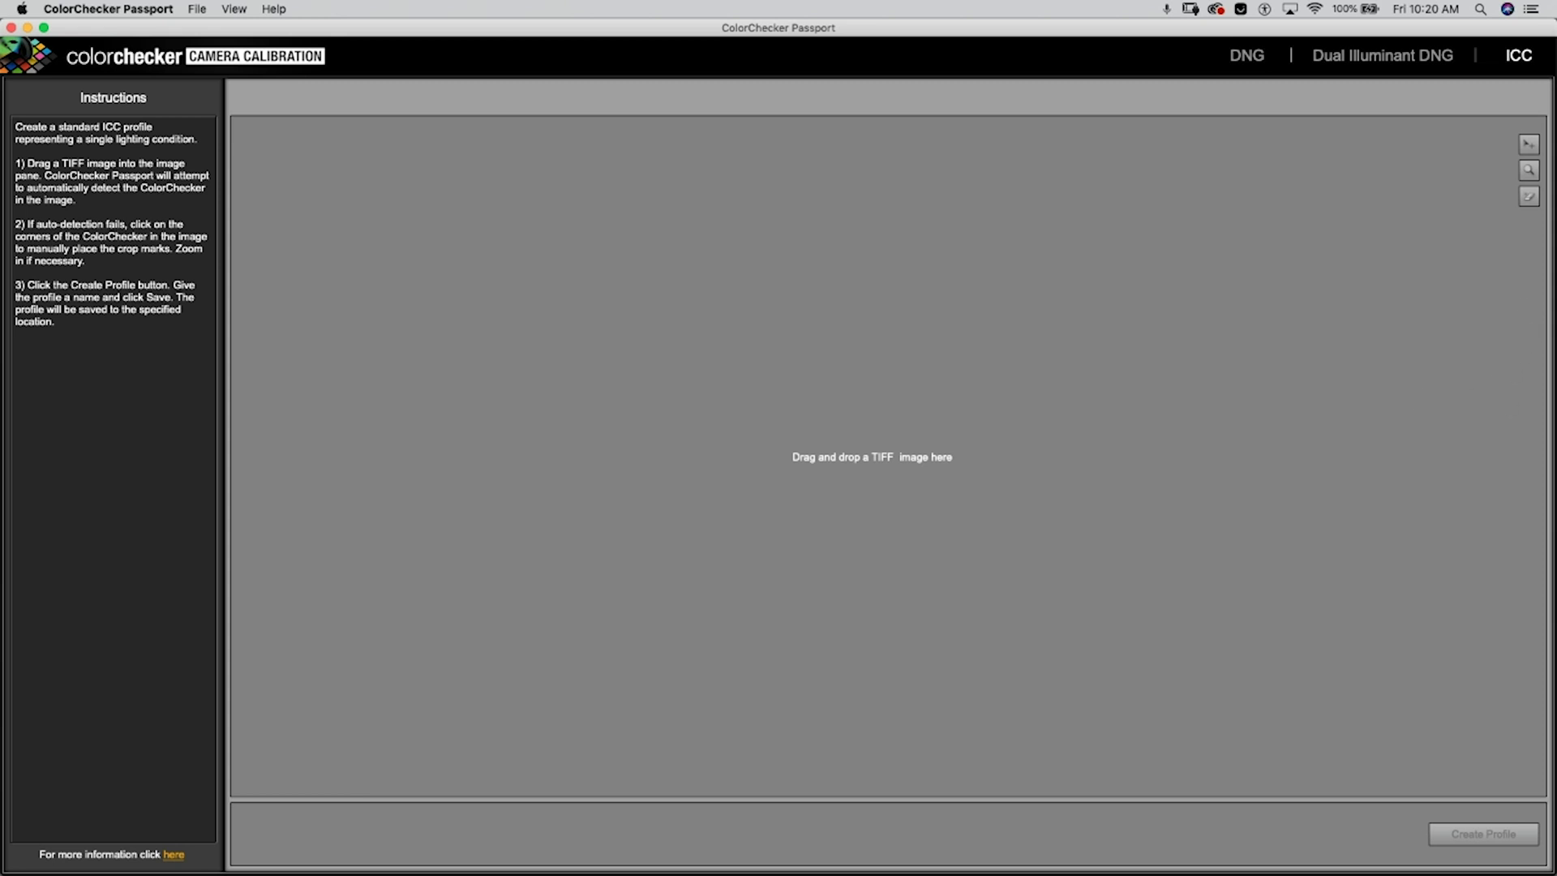
key(super+Tab)
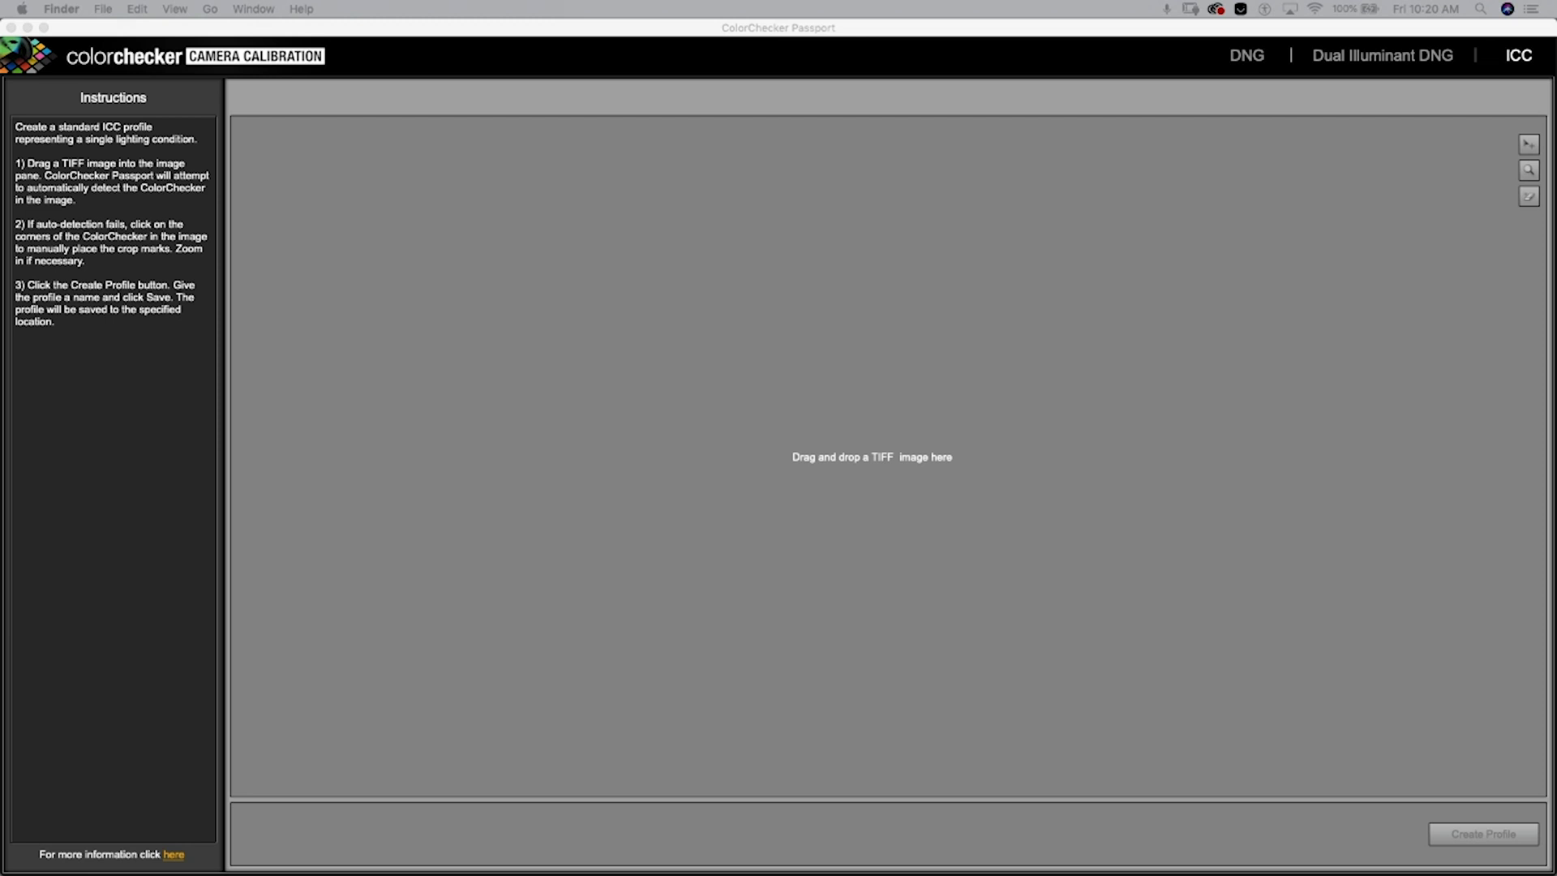
drag(1338, 97, 770, 411)
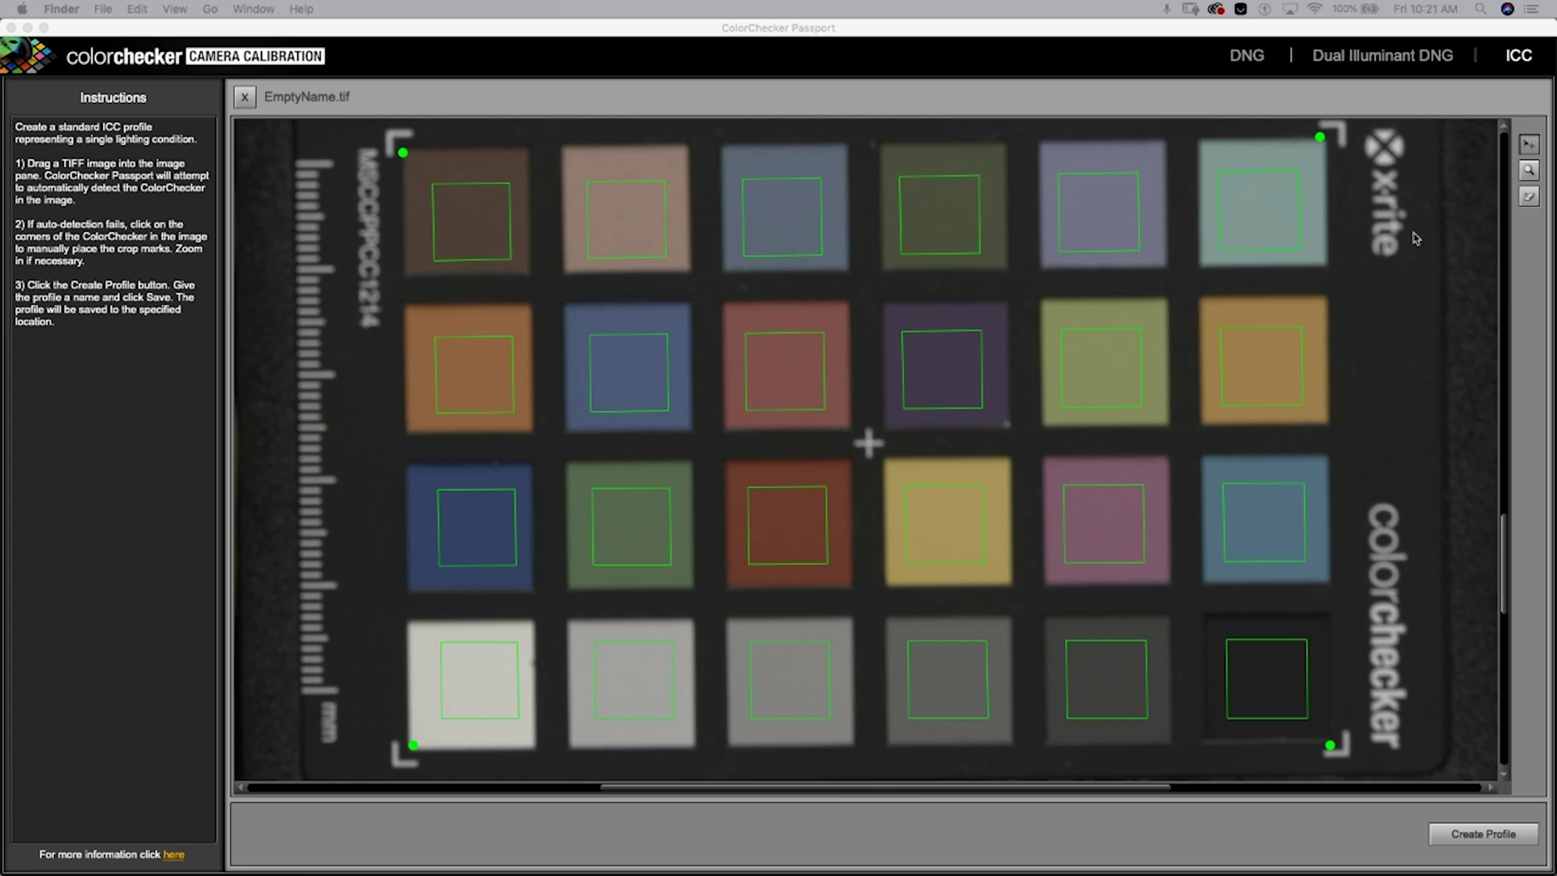
- Start creating the ICC profile from the detected chart and name it Test ICC ClamShell Beauty
click(1436, 848)
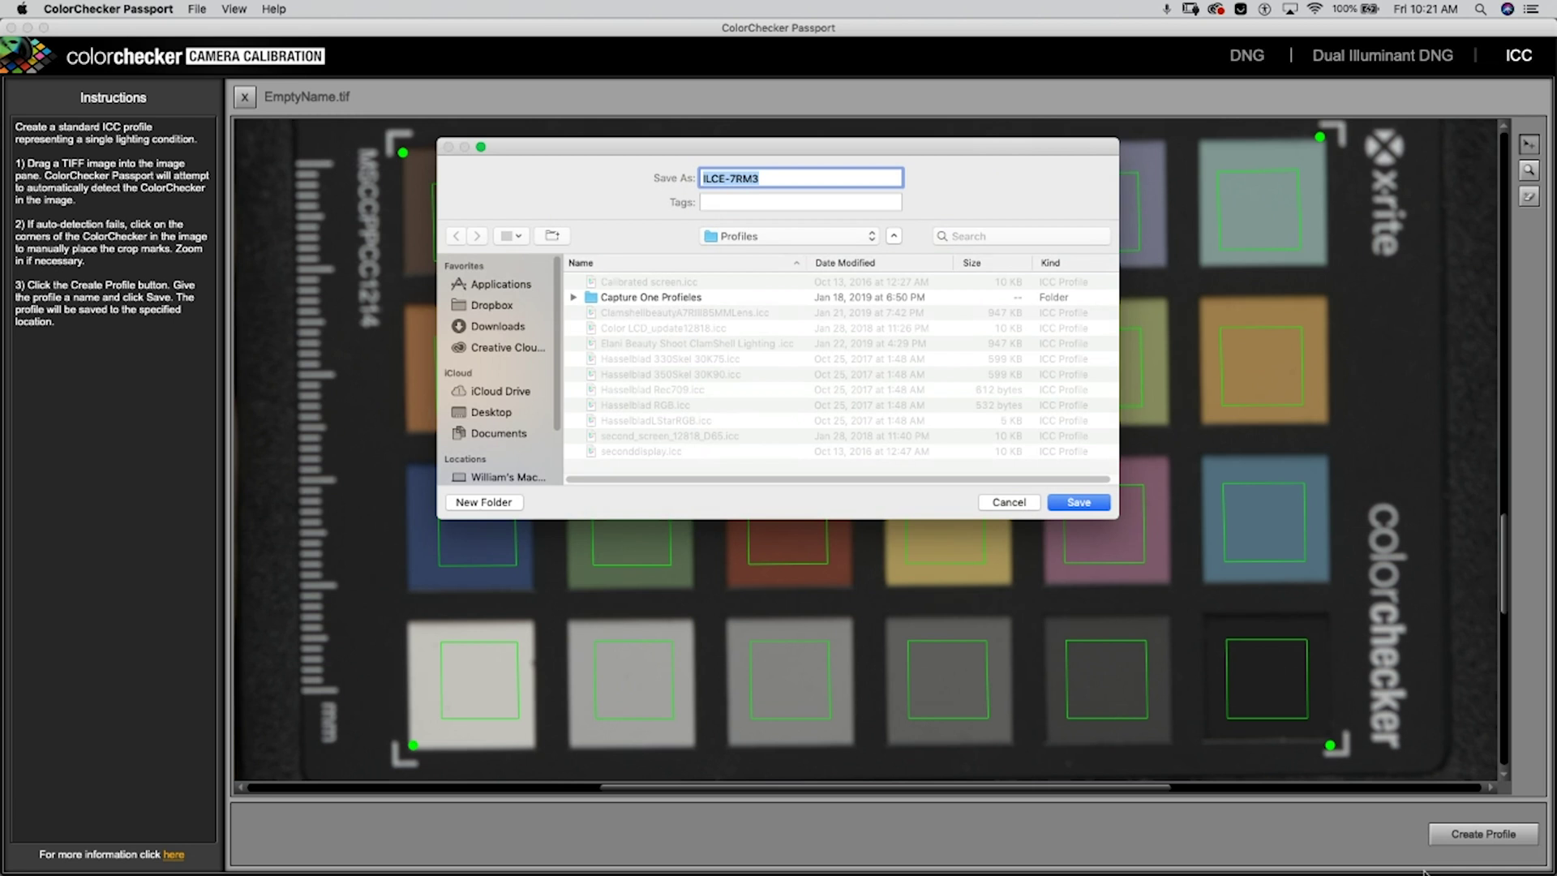
text(T)
key(BackSpace)
key(BackSpace)
key(BackSpace)
key(BackSpace)
text(ICC Clam)
text(Shell Beauty)
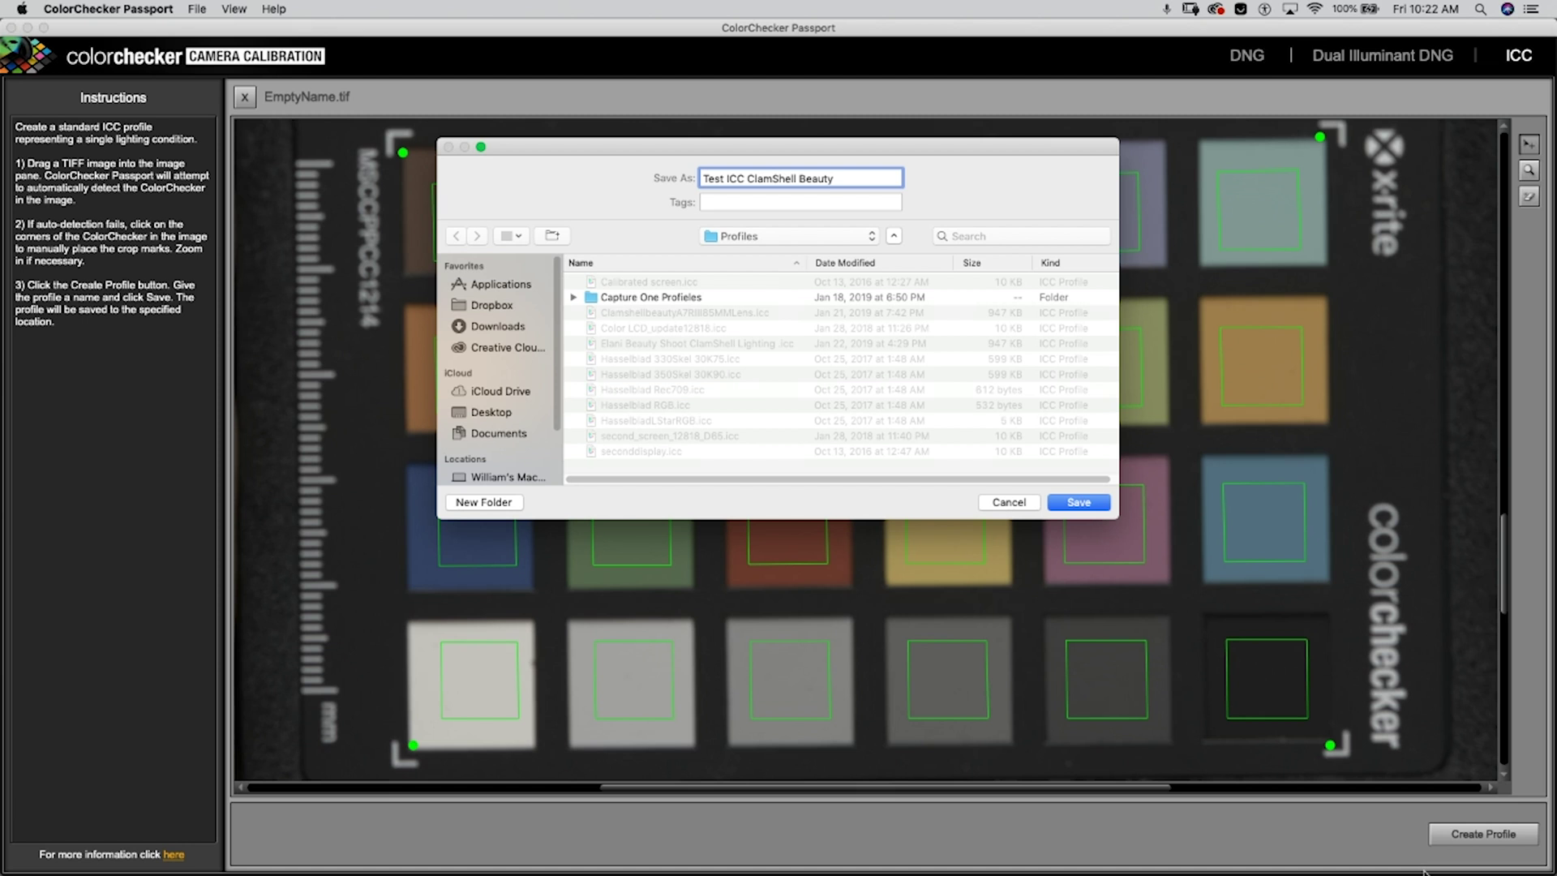
- Append jan25 to the profile name, save the profile in the Profiles folder and dismiss the completion message
key(BackSpace)
key(BackSpace)
key(BackSpace)
text(jan2)
click(1075, 504)
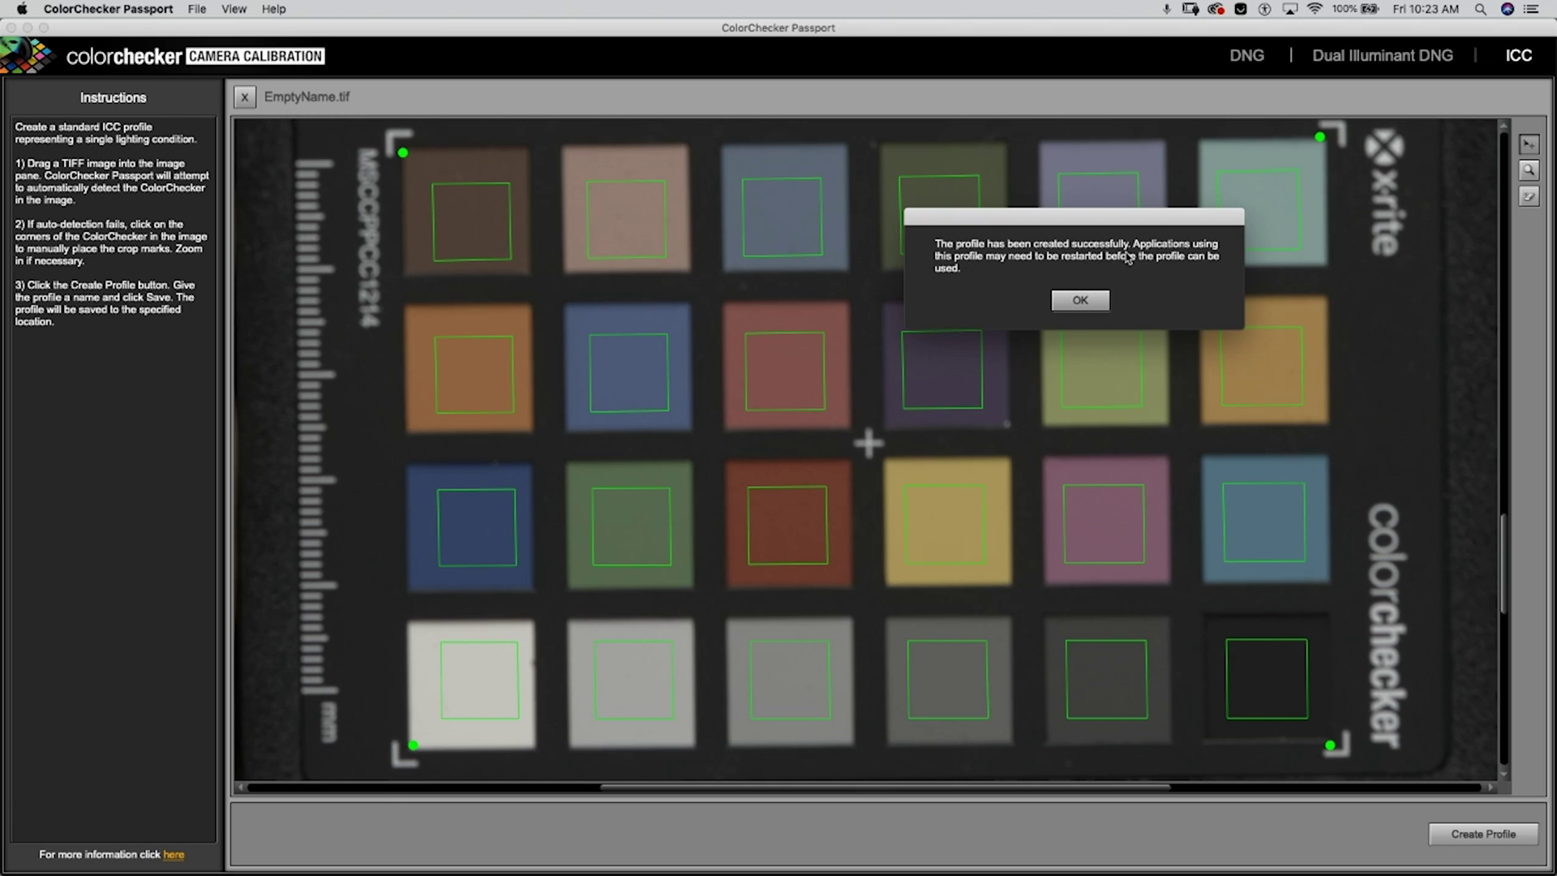
click(1080, 301)
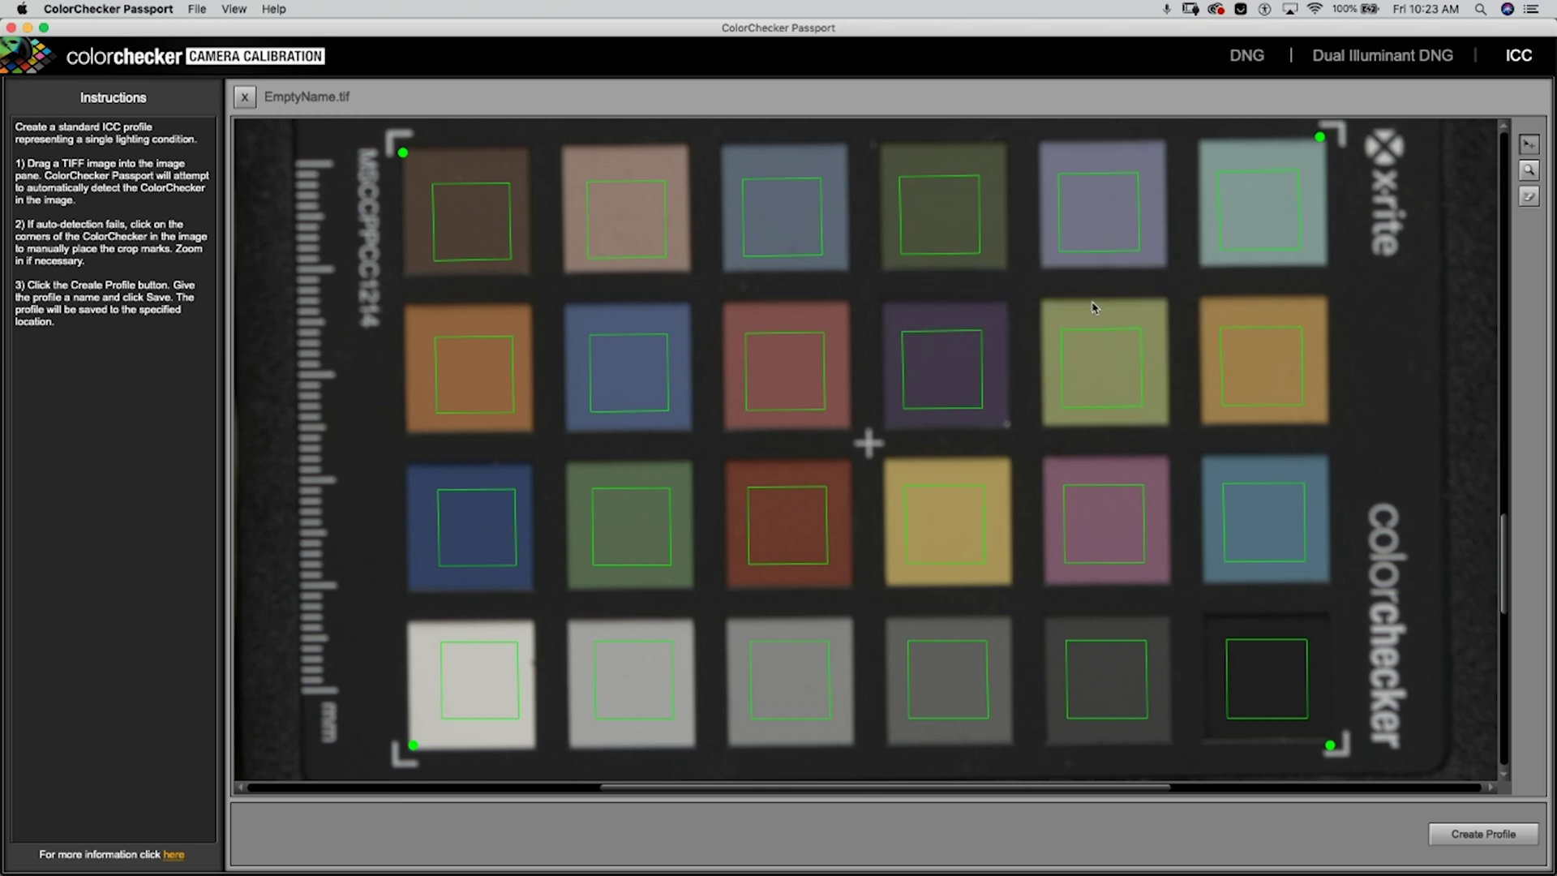
- Switch back to Capture One and look through the ICC profile choices for the new custom profile
click(28, 27)
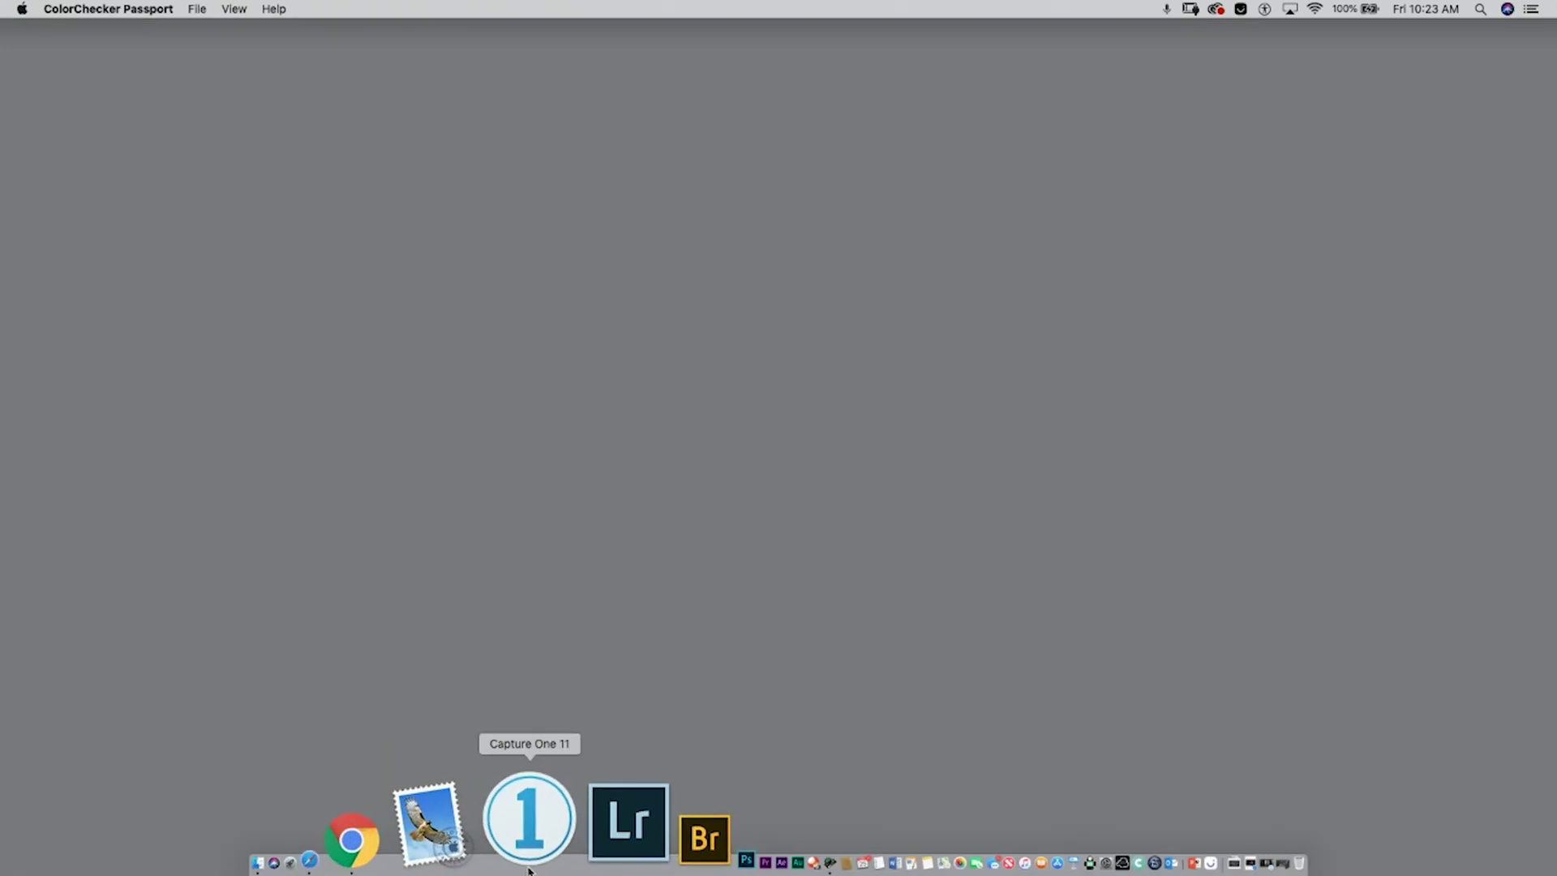
click(529, 870)
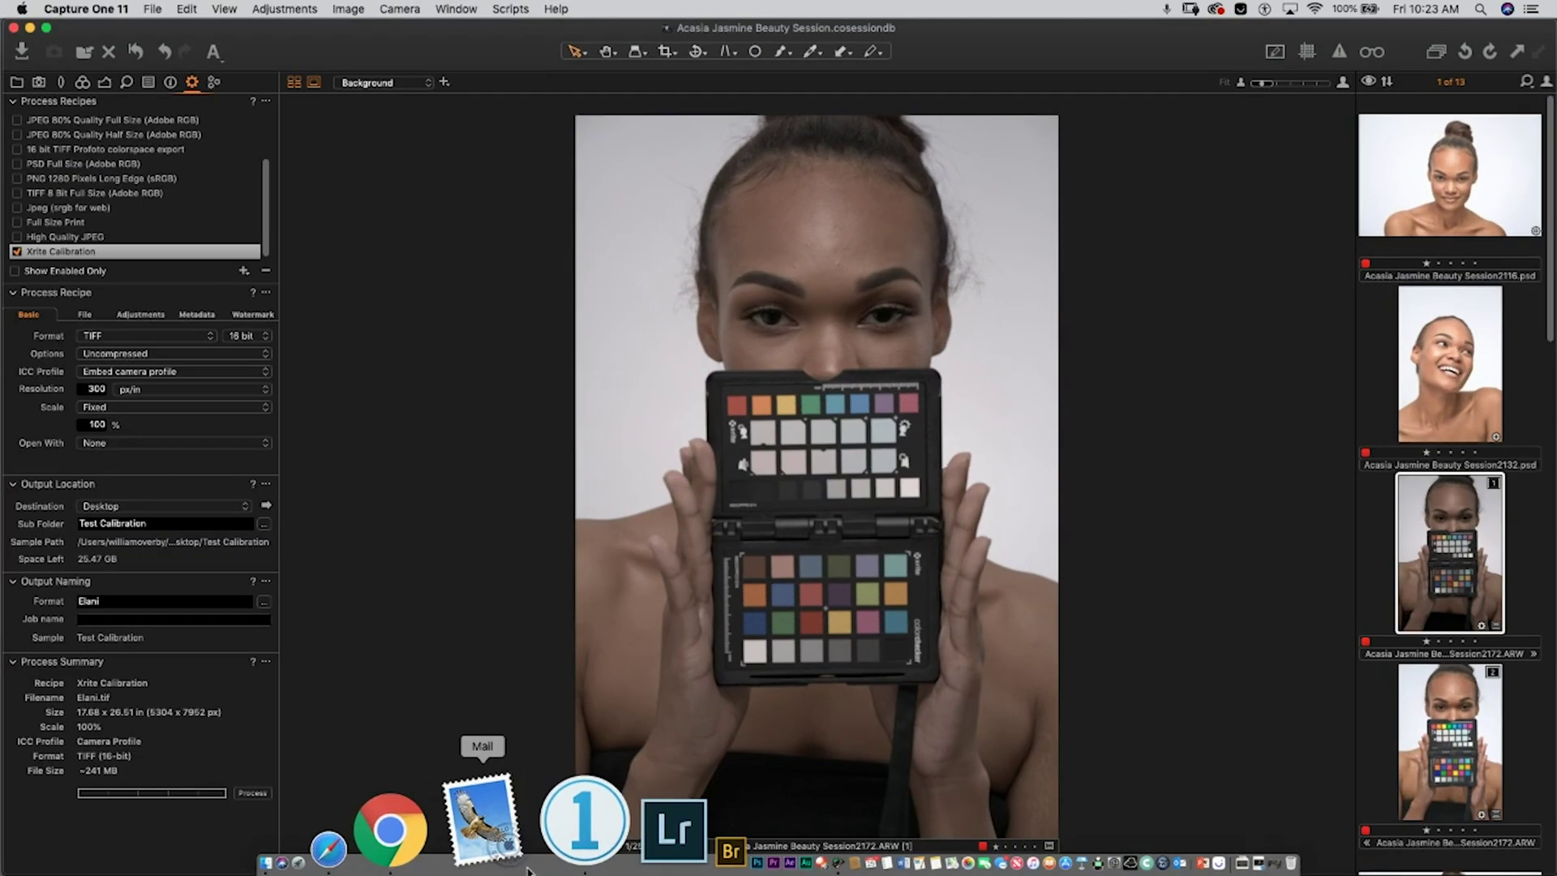
click(82, 82)
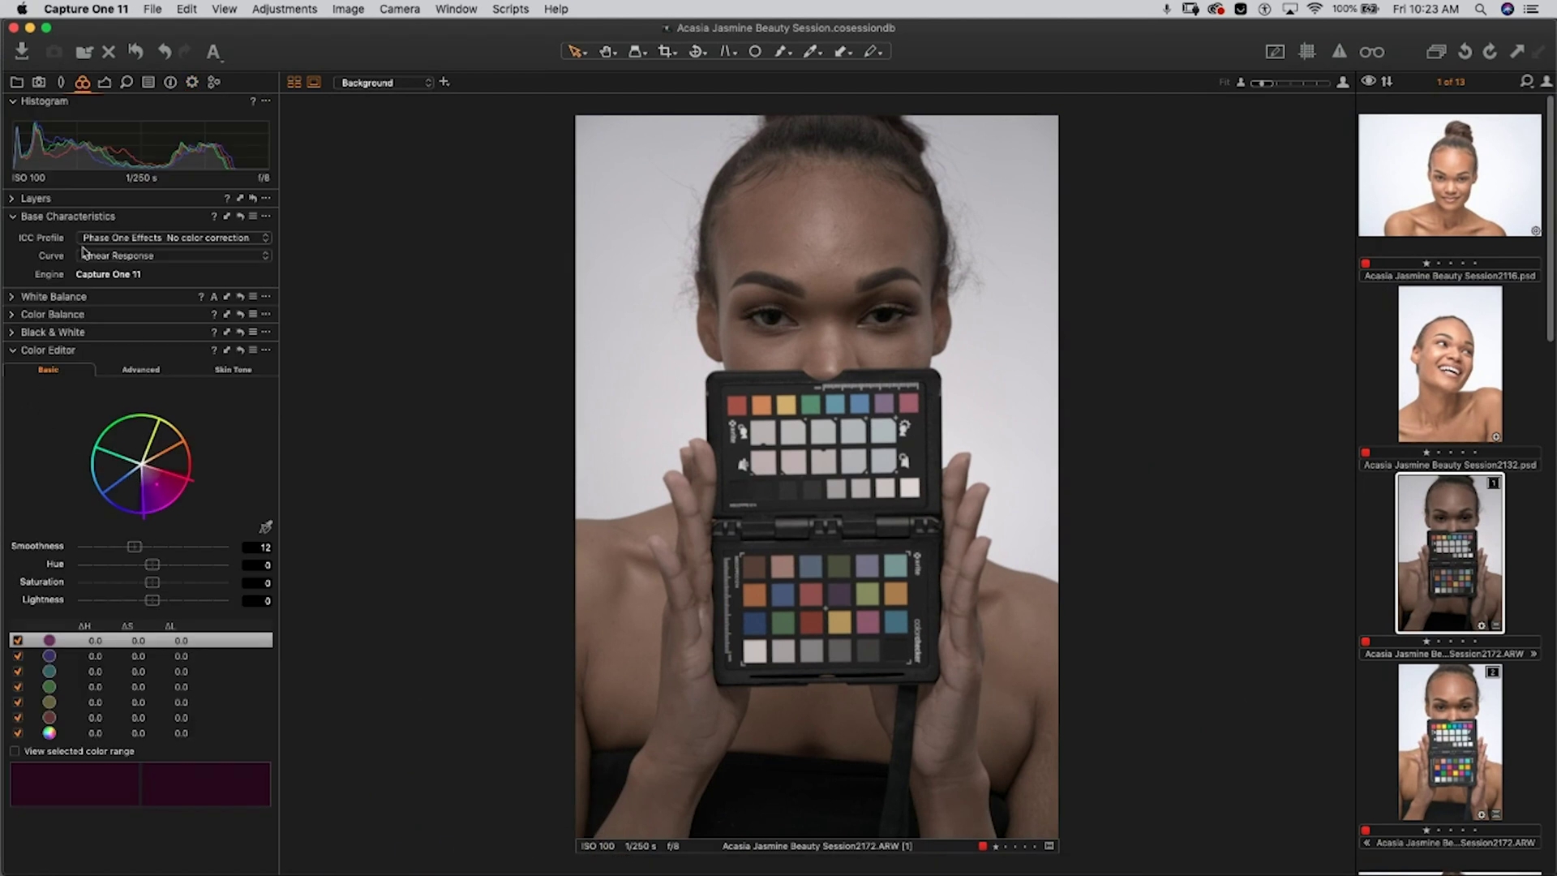
click(194, 240)
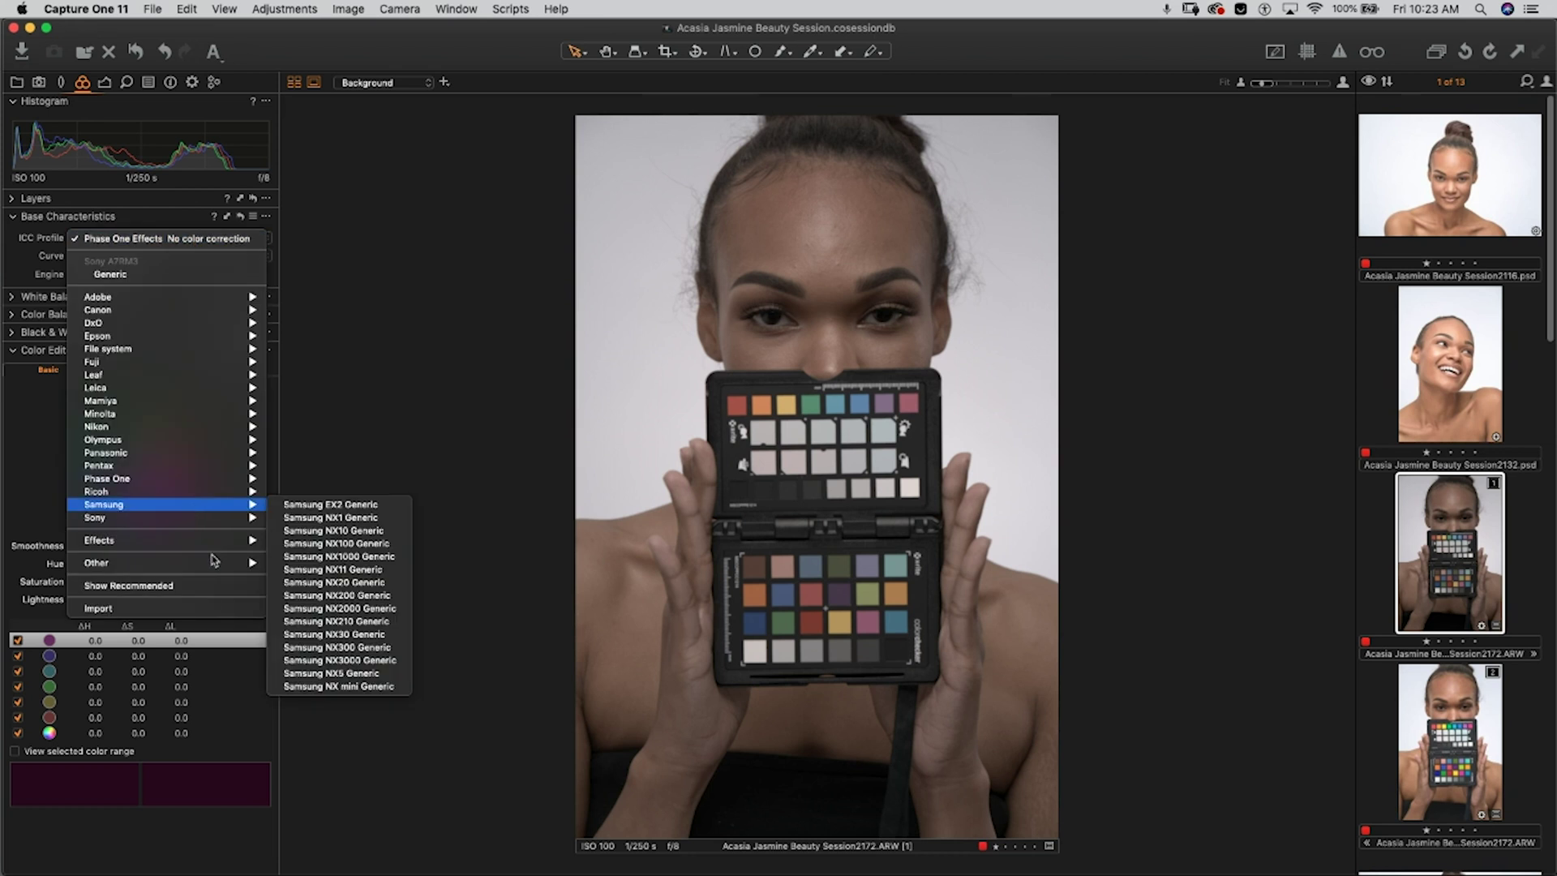
mouse_move(237, 571)
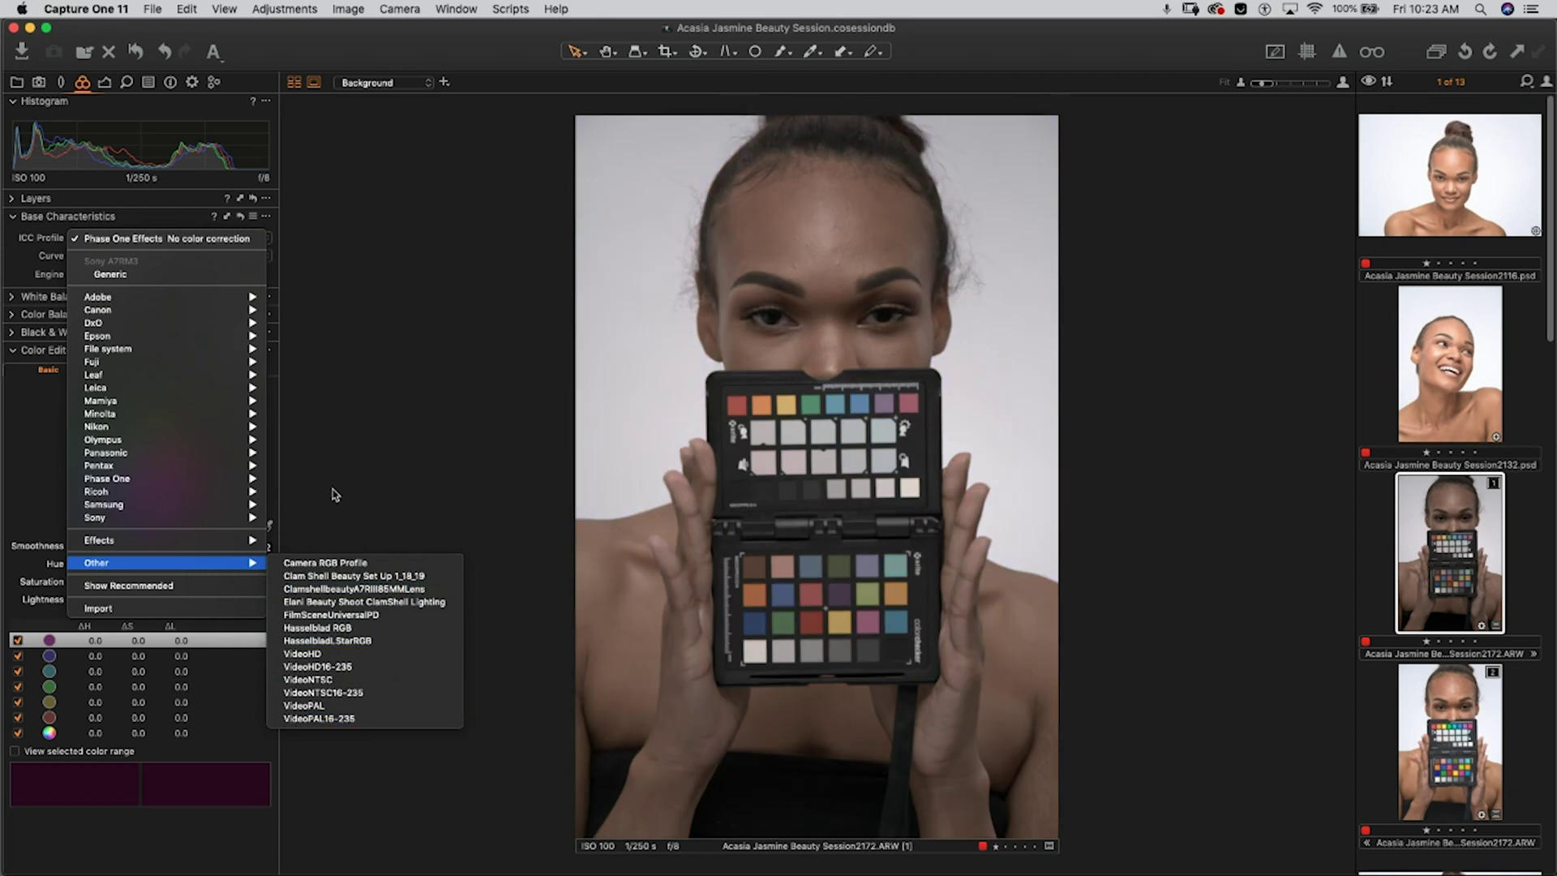
mouse_move(236, 309)
mouse_move(405, 41)
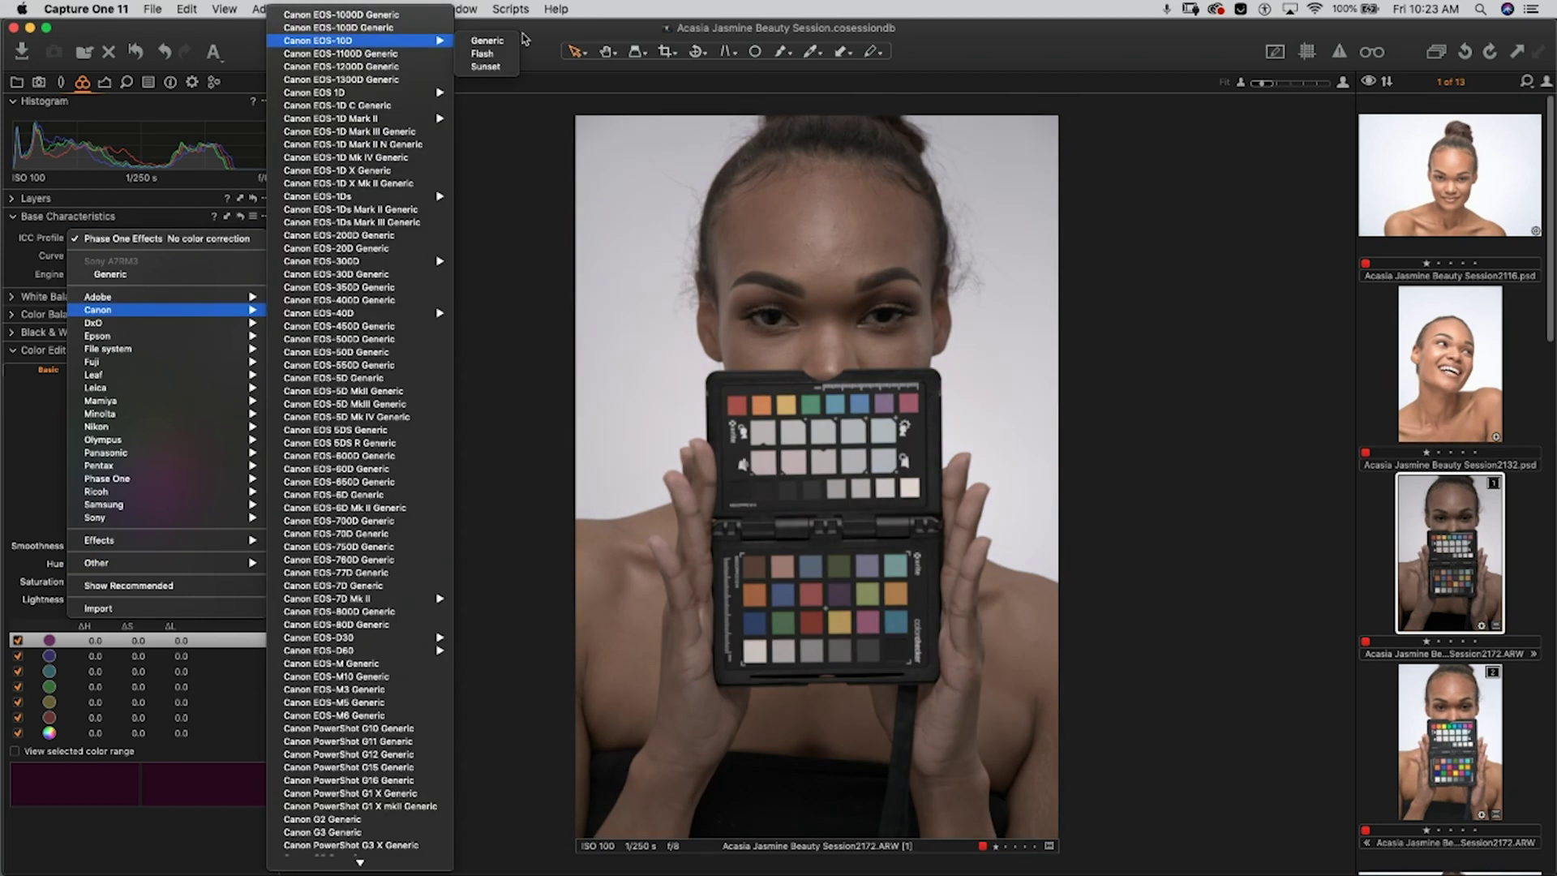
click(568, 36)
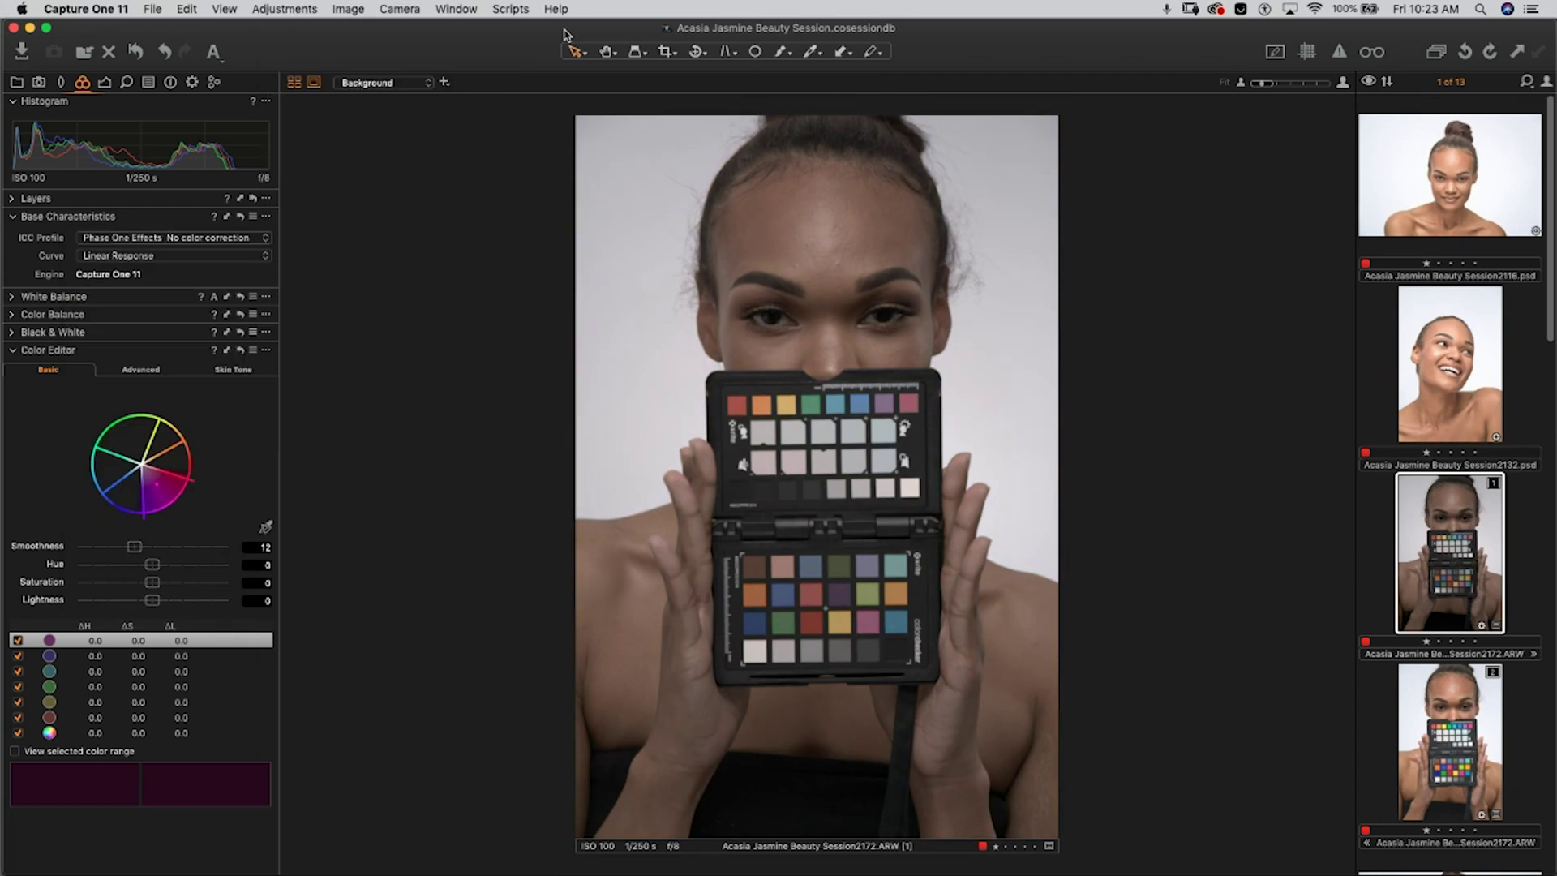
- Minimize the session window, force quit Capture One 11 and close the Force Quit Applications window
click(29, 29)
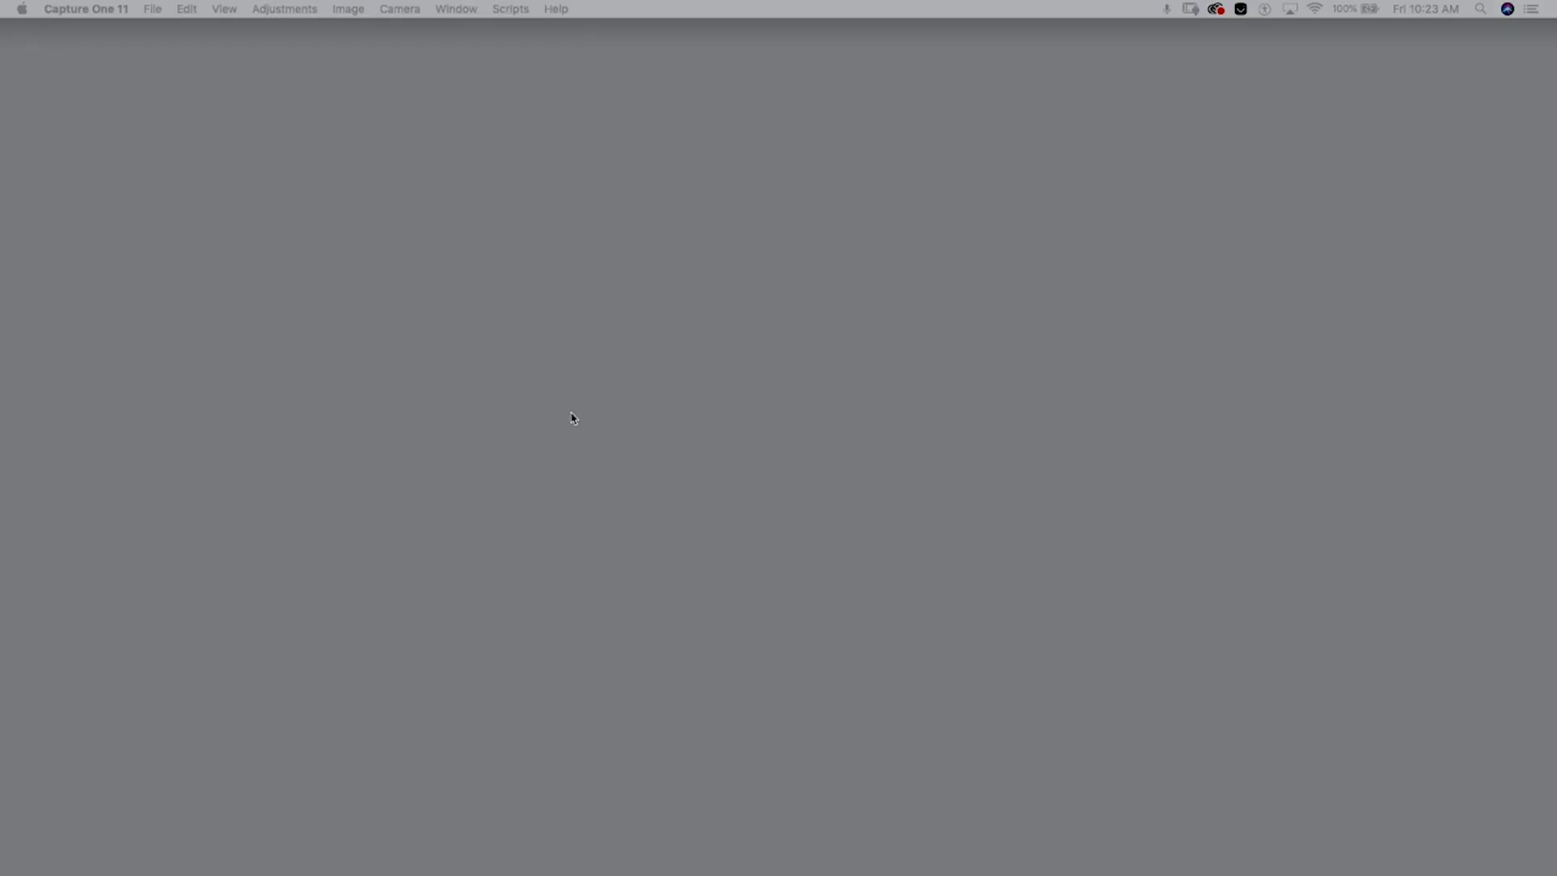
click(22, 15)
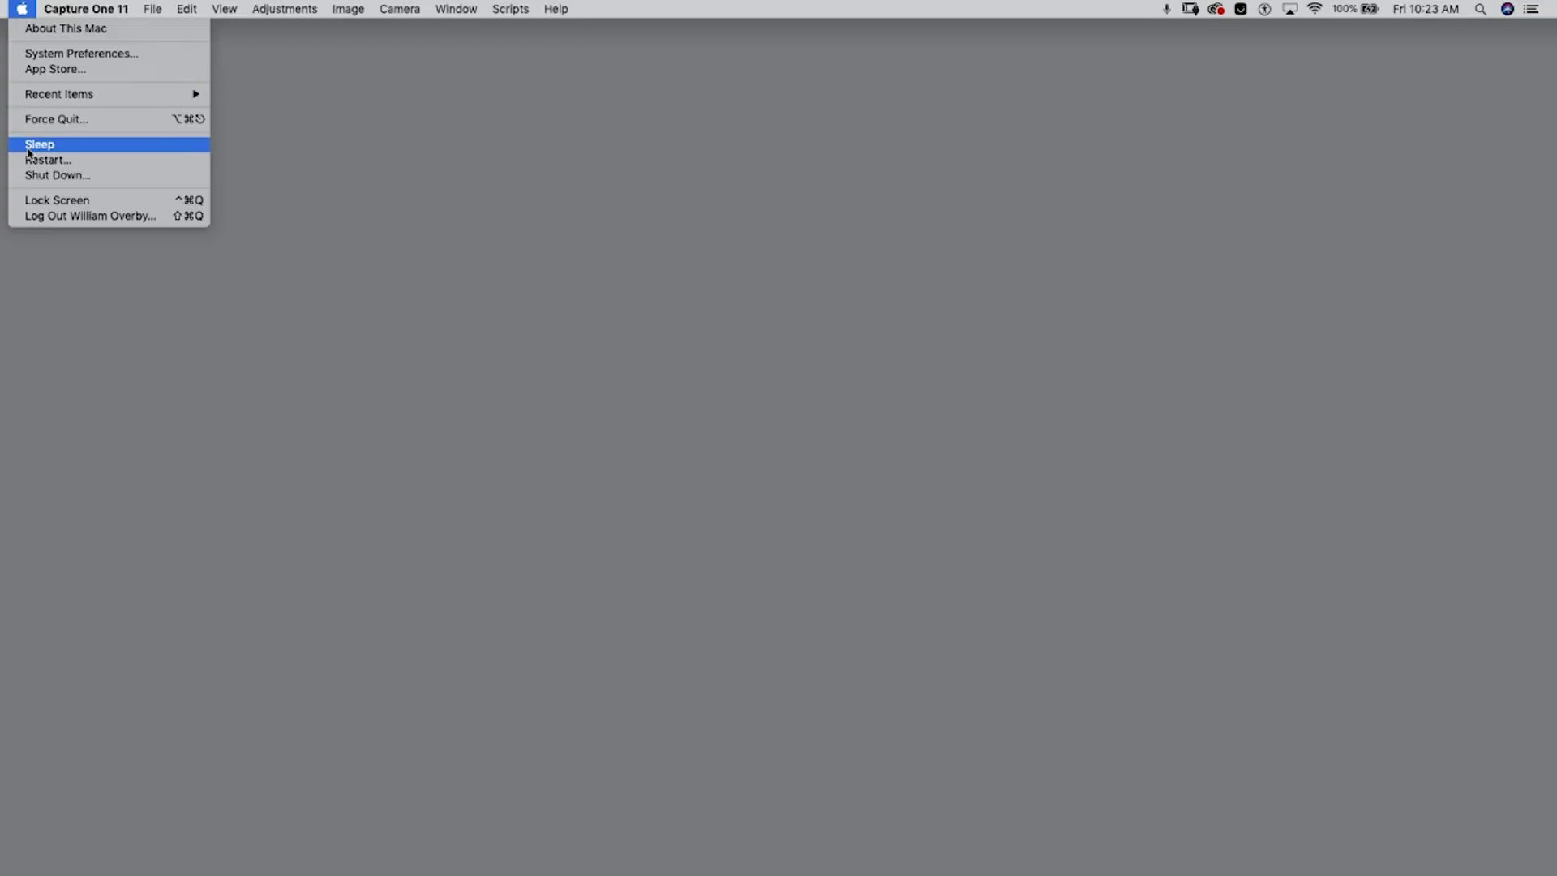
click(32, 119)
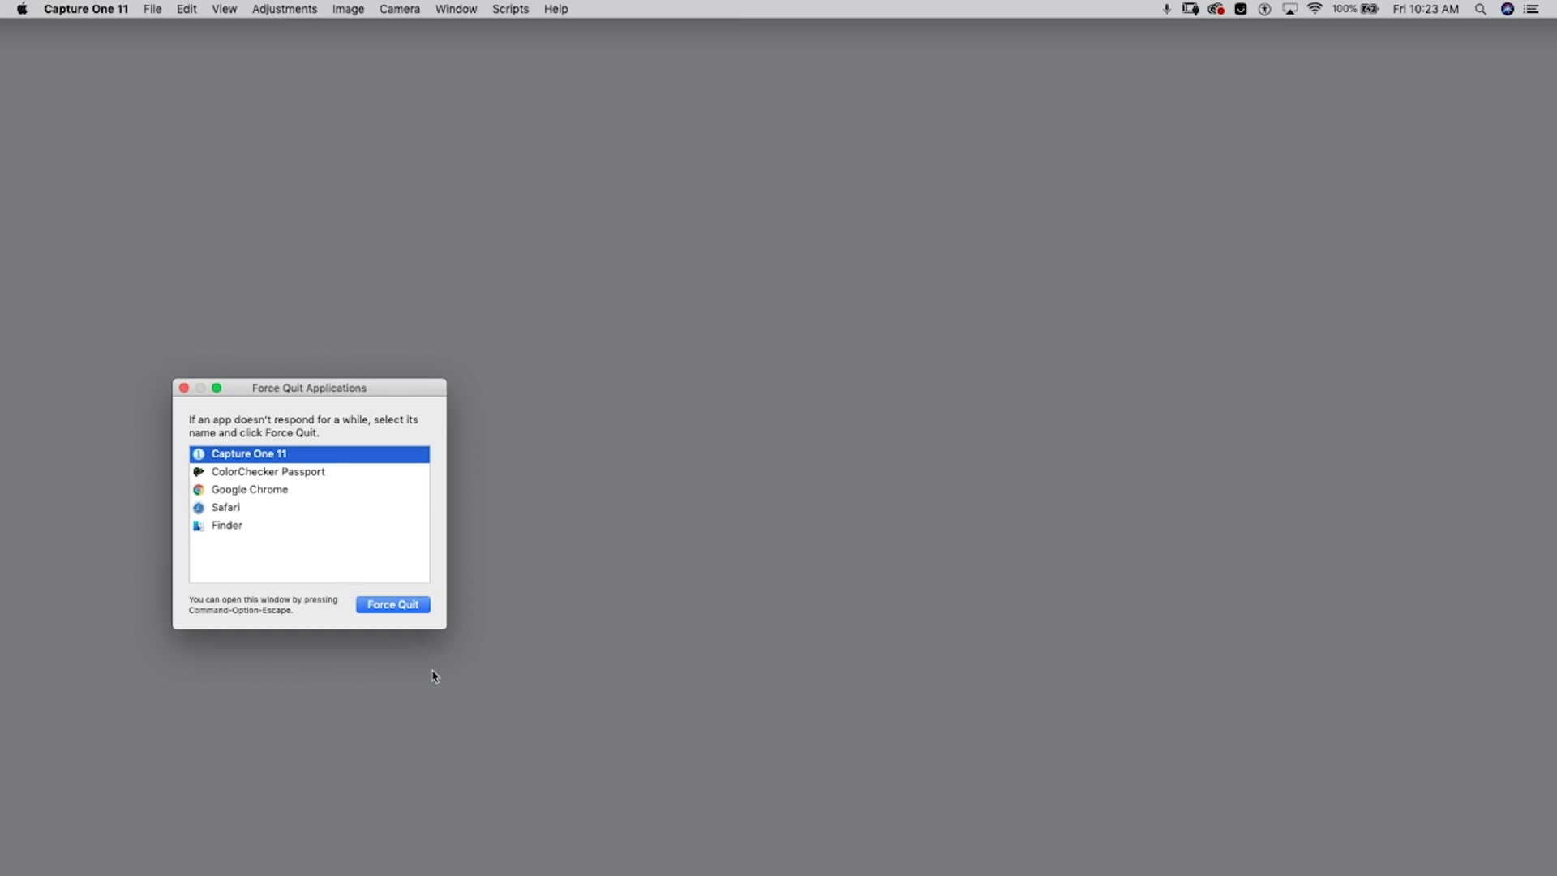
click(379, 609)
click(418, 485)
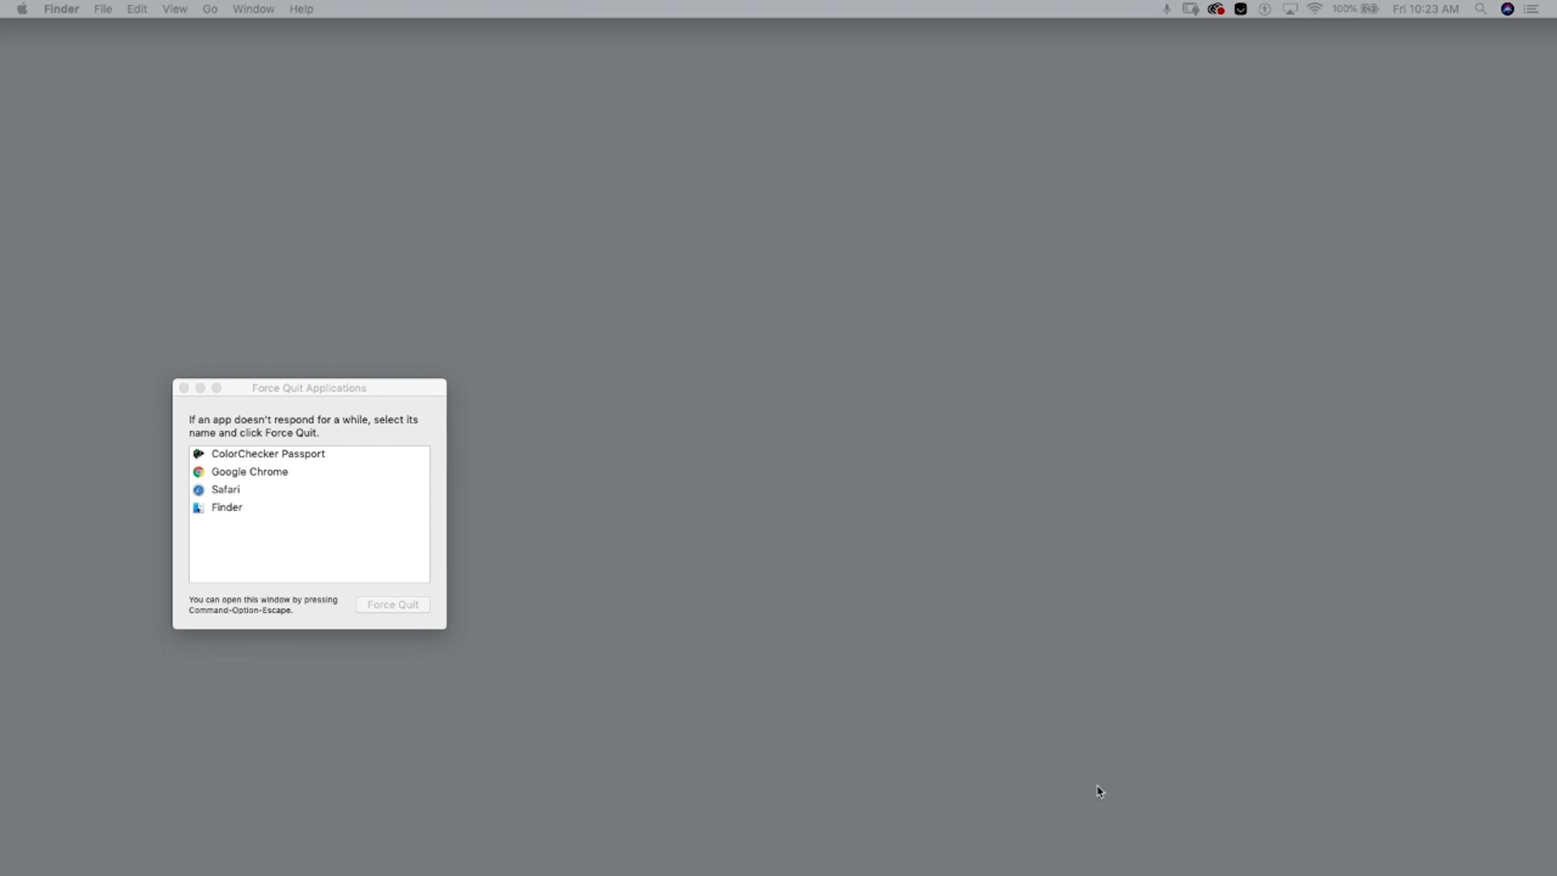
click(183, 389)
- Relaunch Capture One 11, dismiss the crash report prompt and reopen the most recent beauty session
mouse_move(660, 873)
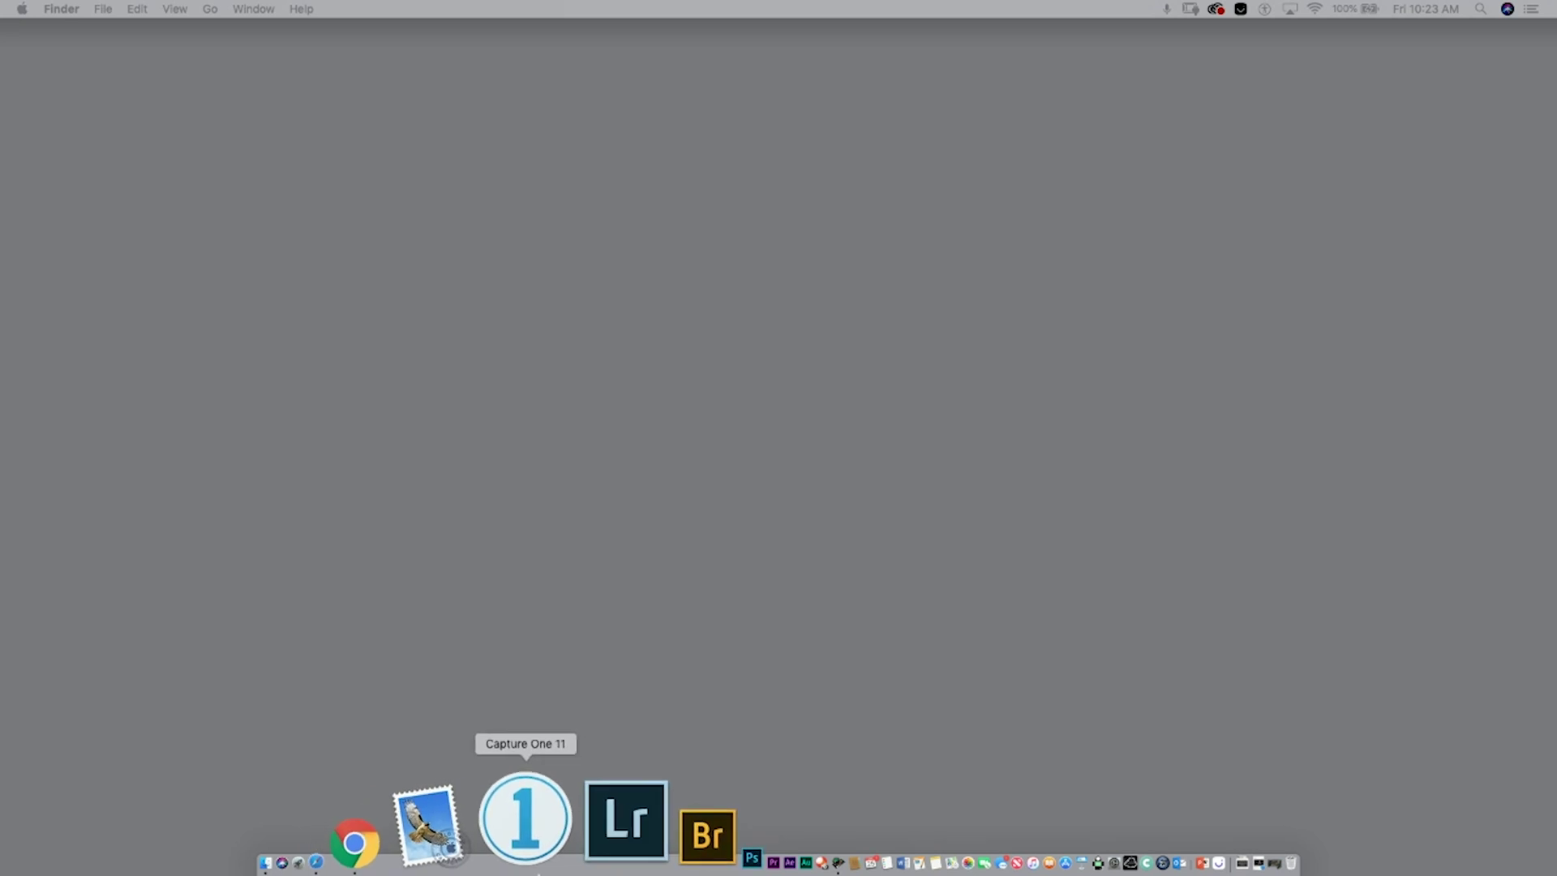
click(535, 873)
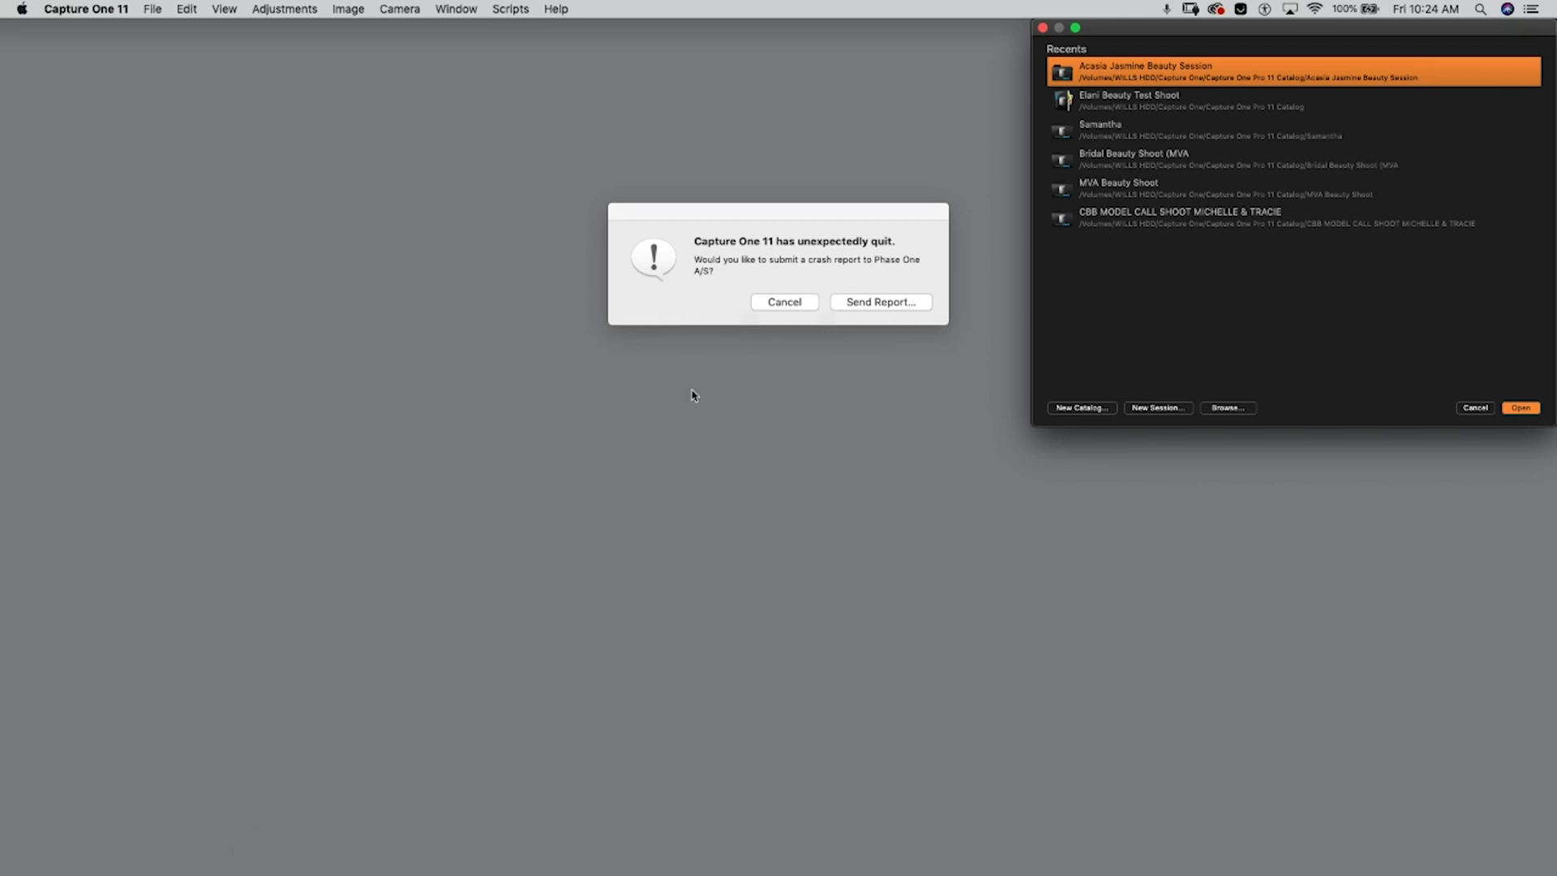
key(Escape)
click(1520, 408)
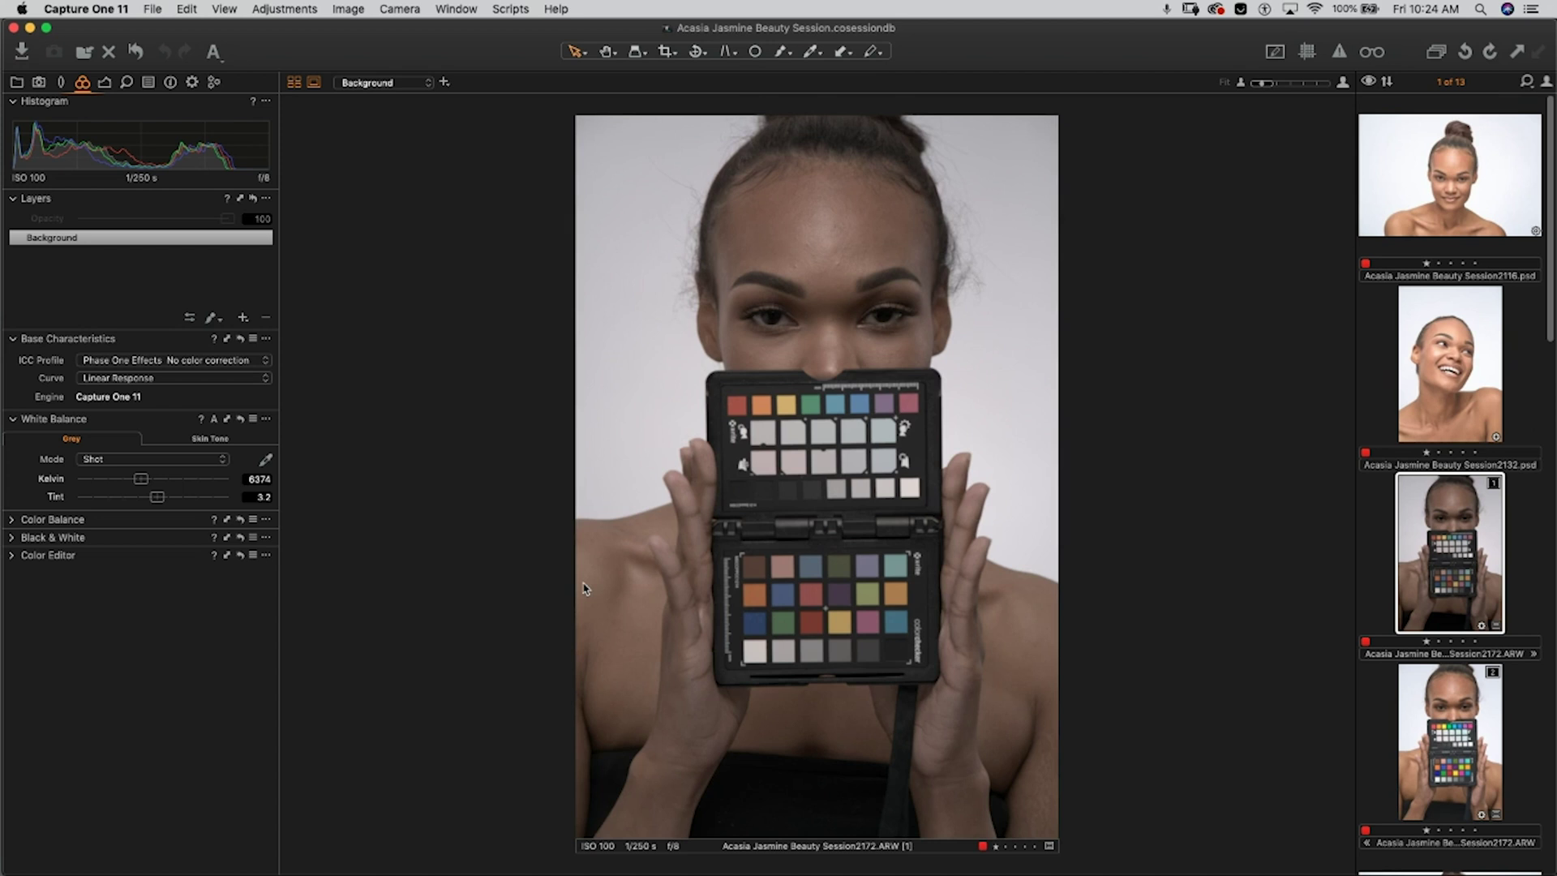
- Set the ColorChecker portrait's ICC profile to Test ICC ClamShell Beauty jan25 from the Other profiles
click(174, 362)
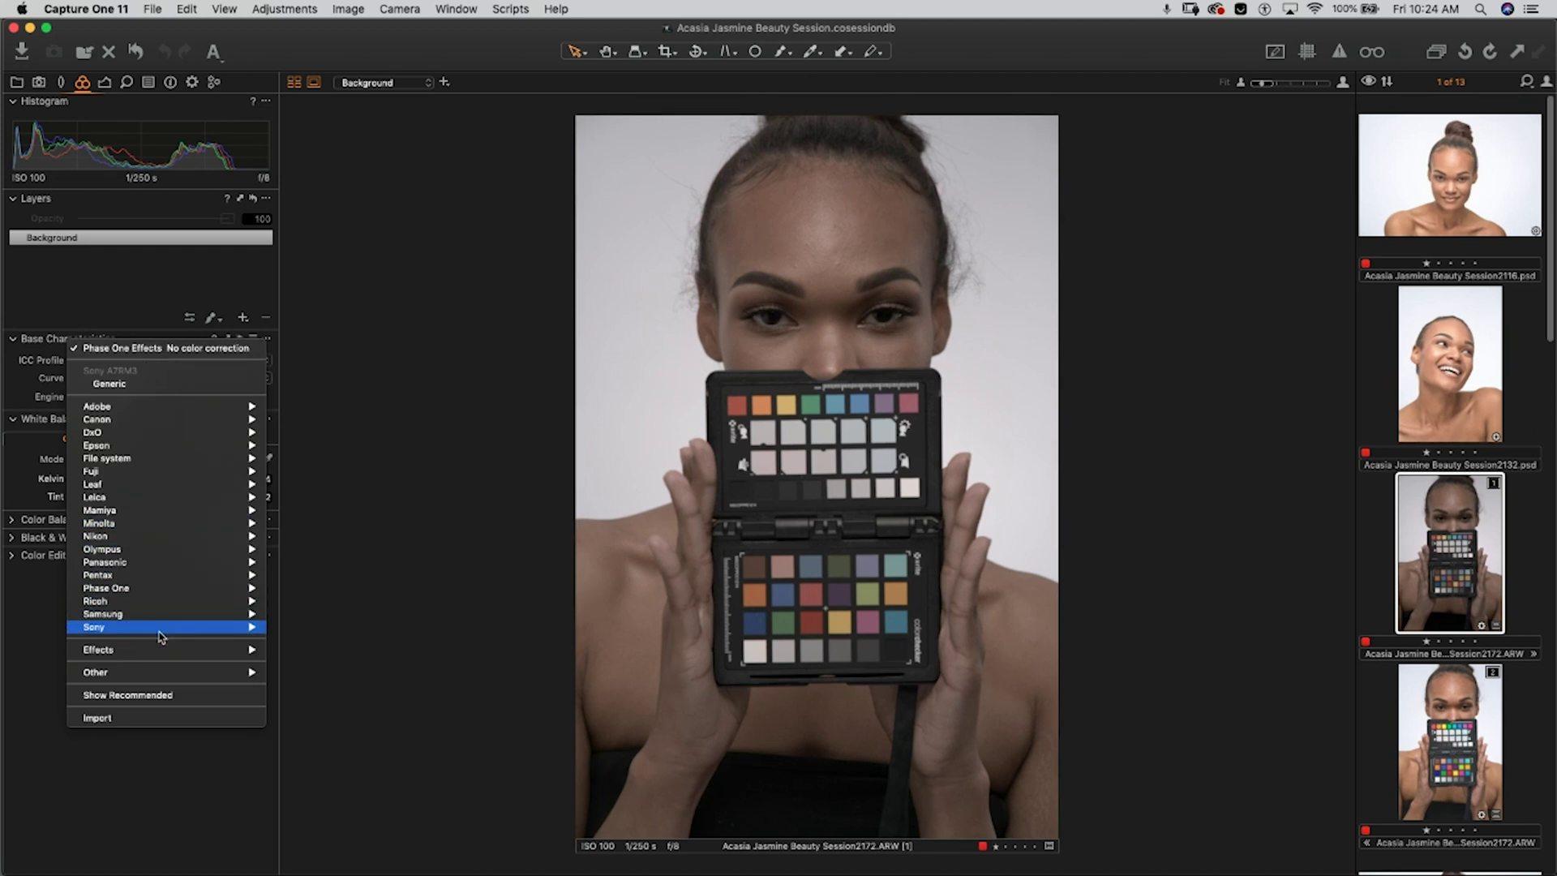
mouse_move(164, 653)
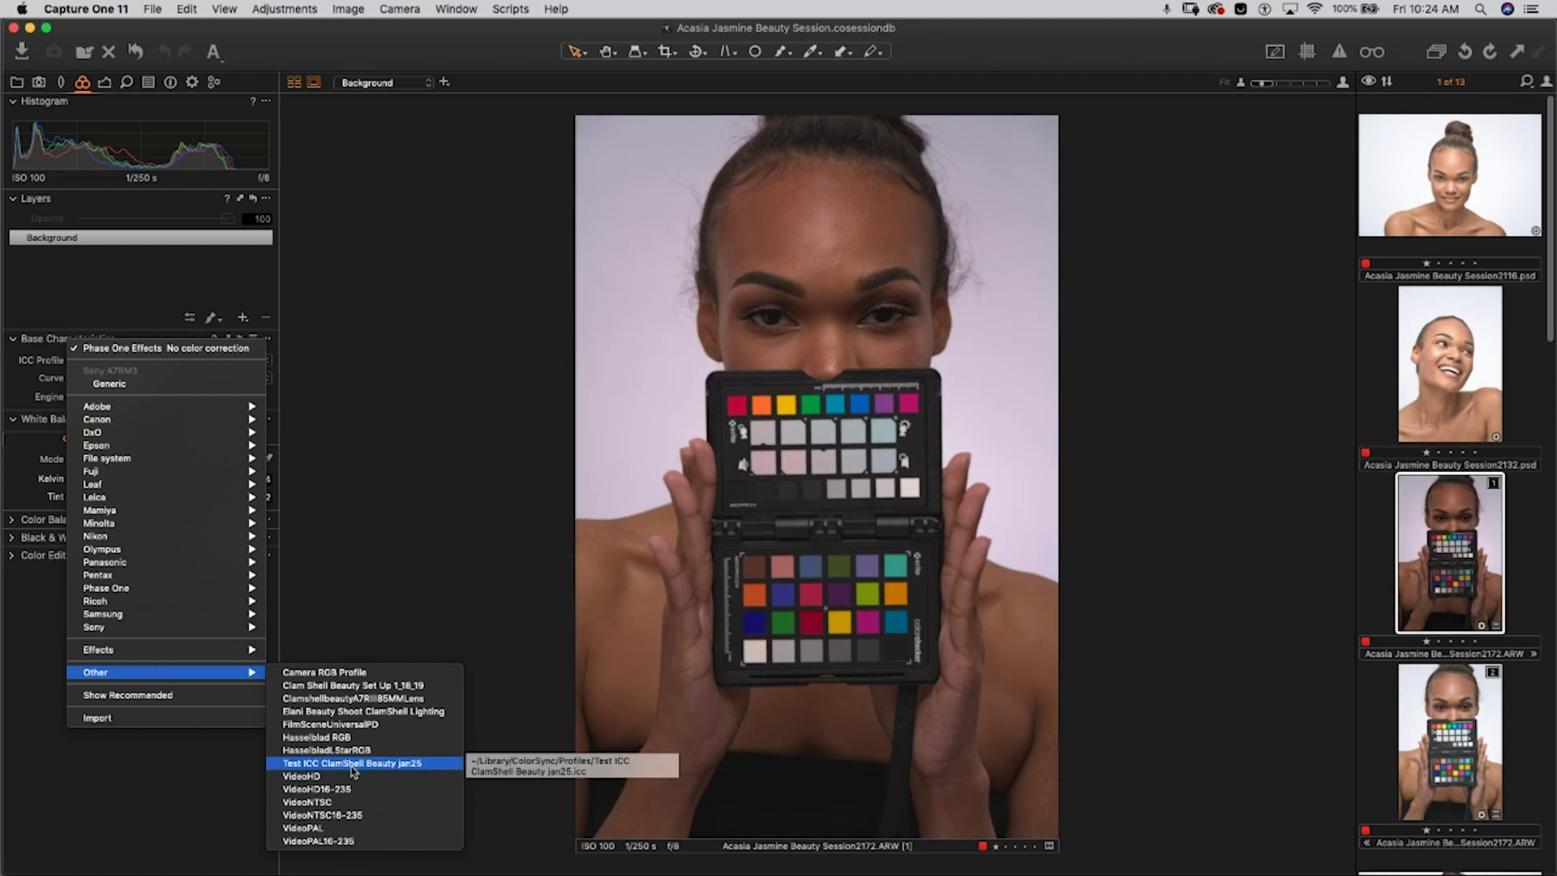
click(352, 765)
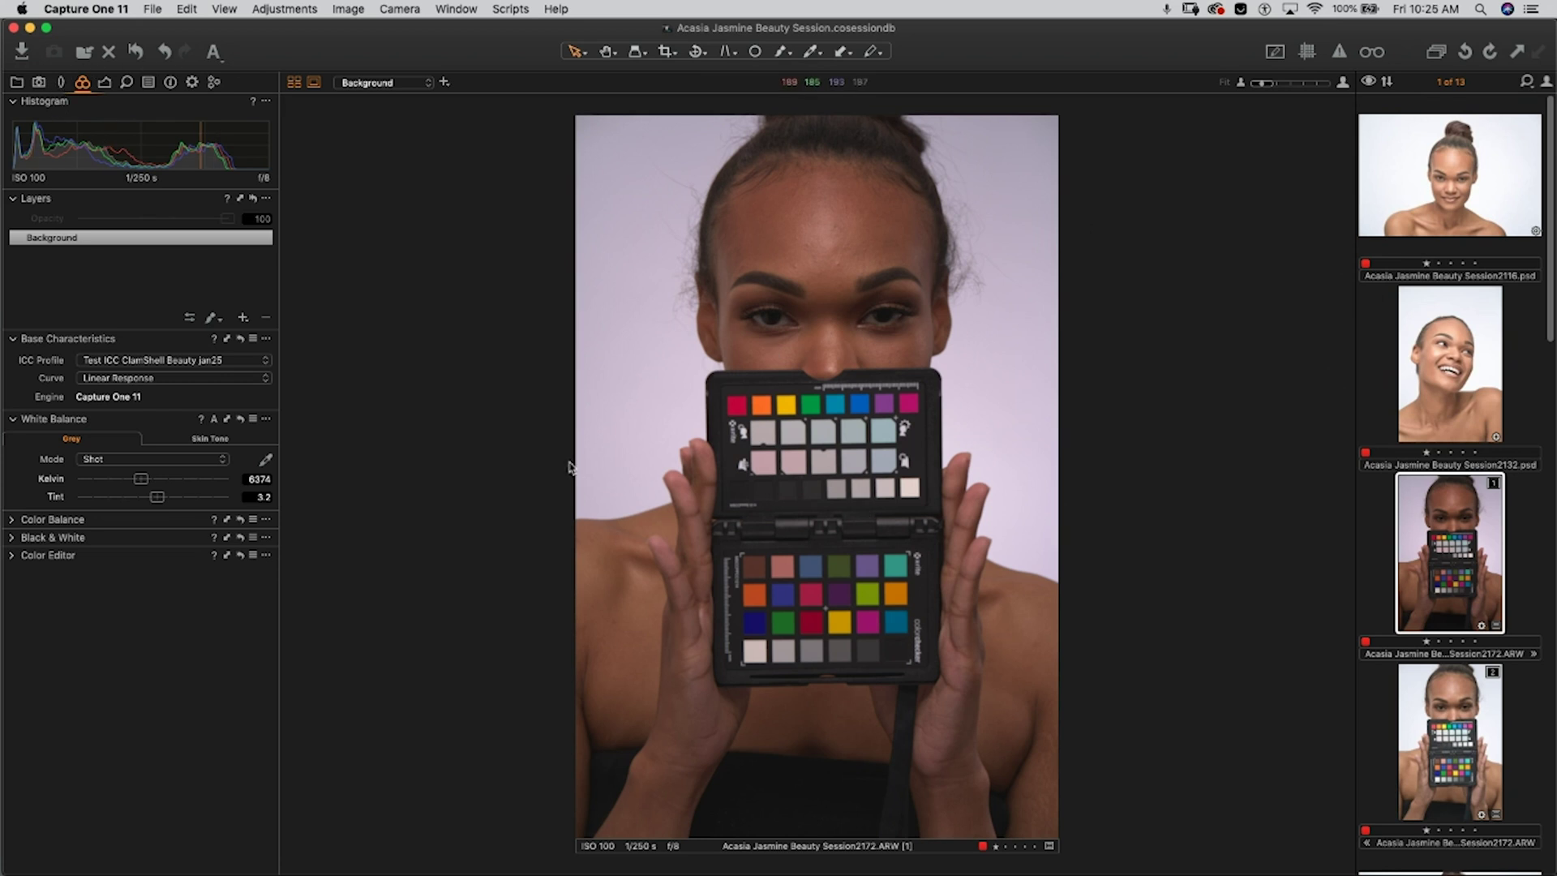
- Apply automatic exposure and contrast adjustments to the ColorChecker portrait
click(104, 84)
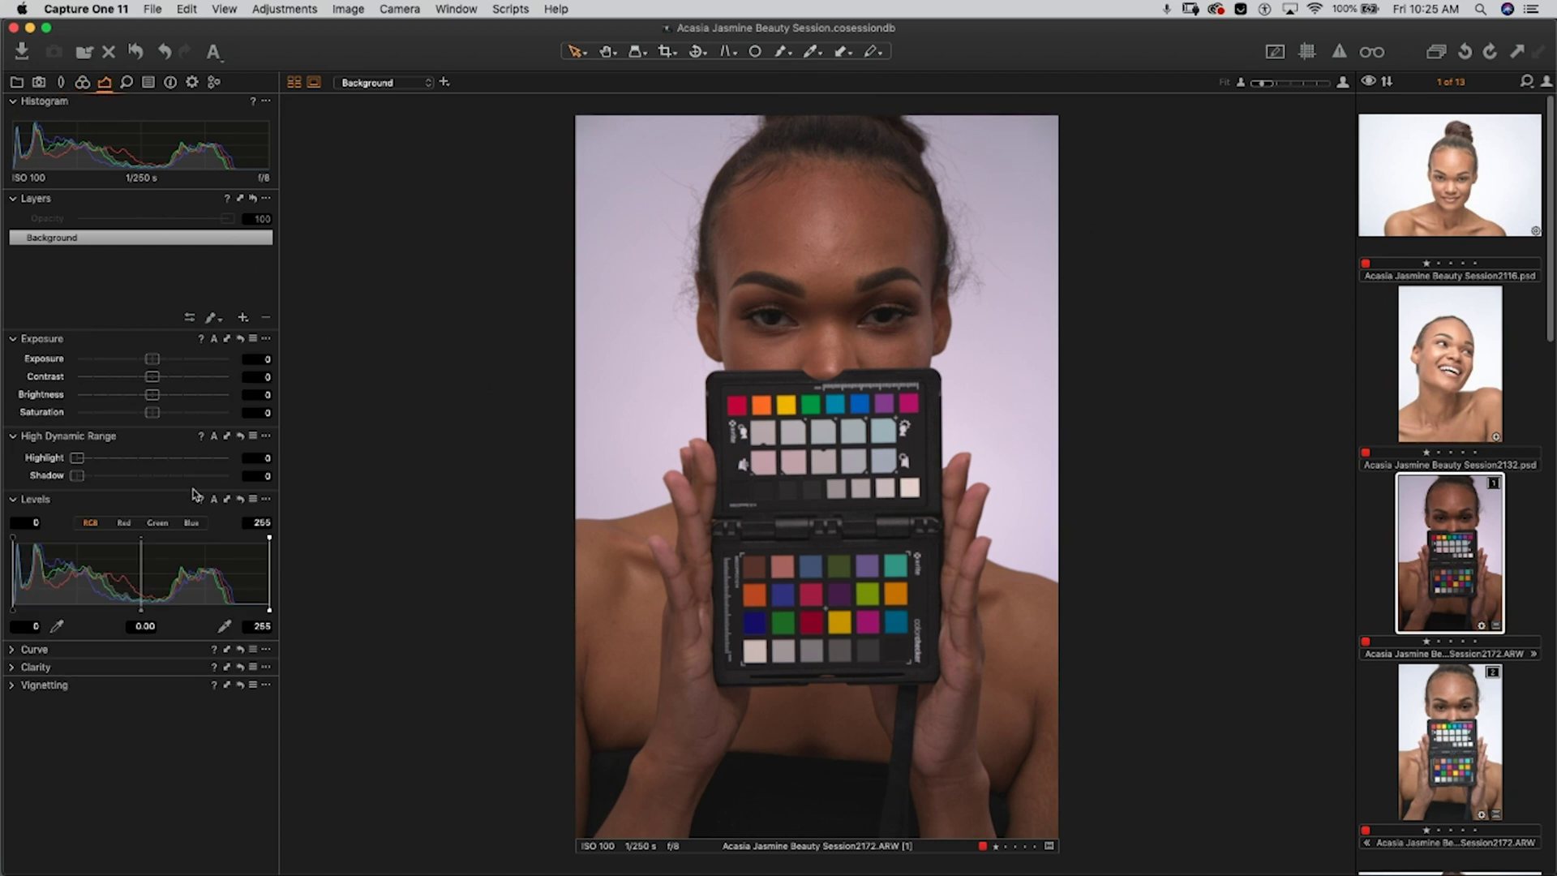
key(super+l)
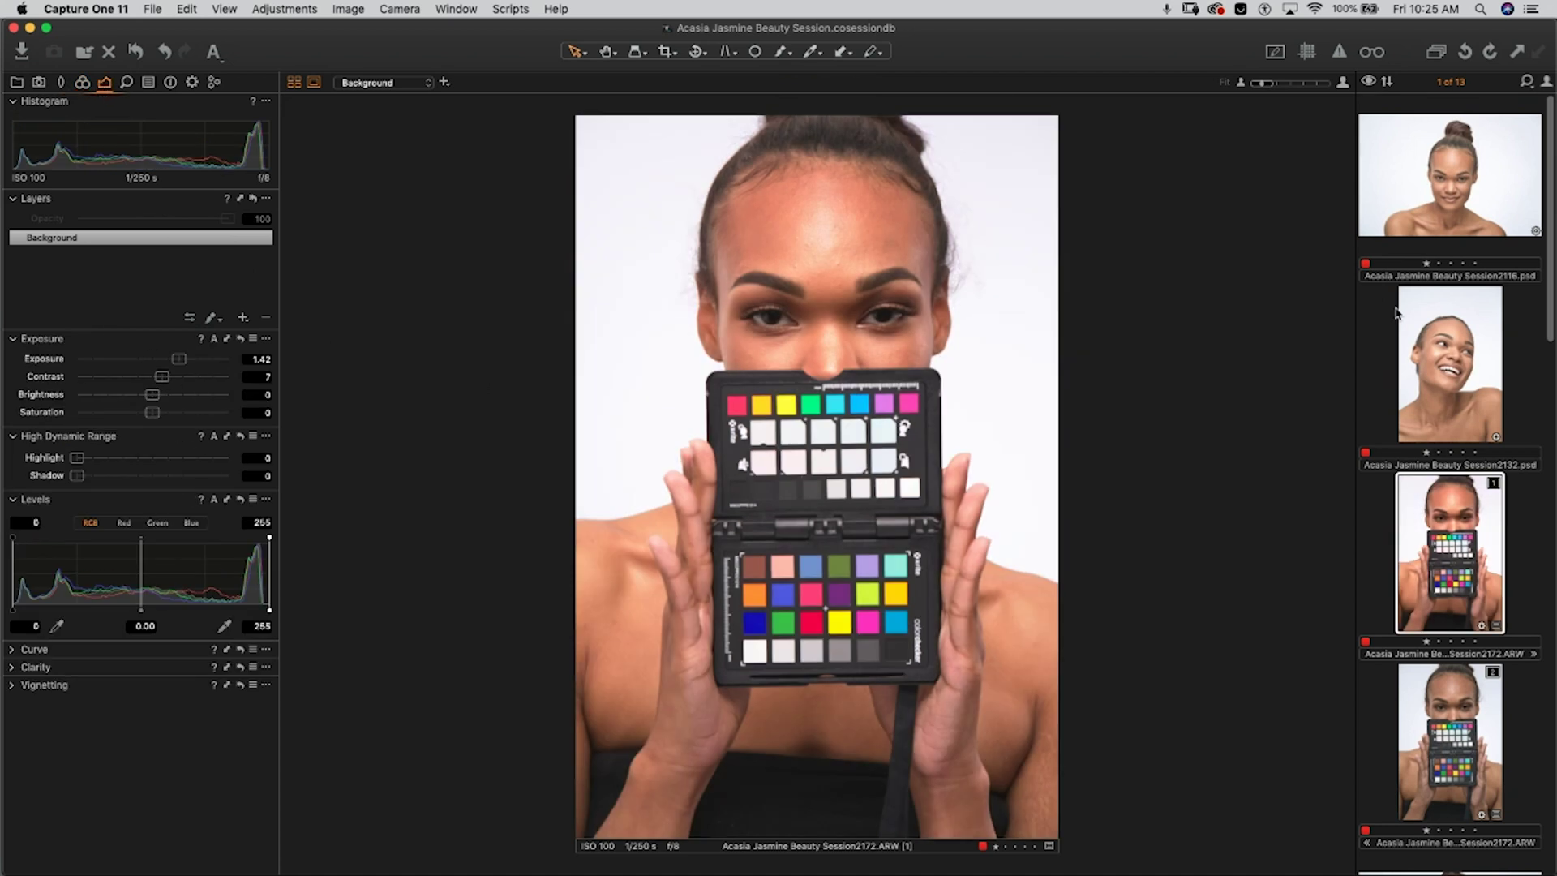
- Review the session's finished PSD beauty portraits one after another, from image 2177 through the red feather boa shots 2210 and 2221
scroll(1412, 444, down, 10)
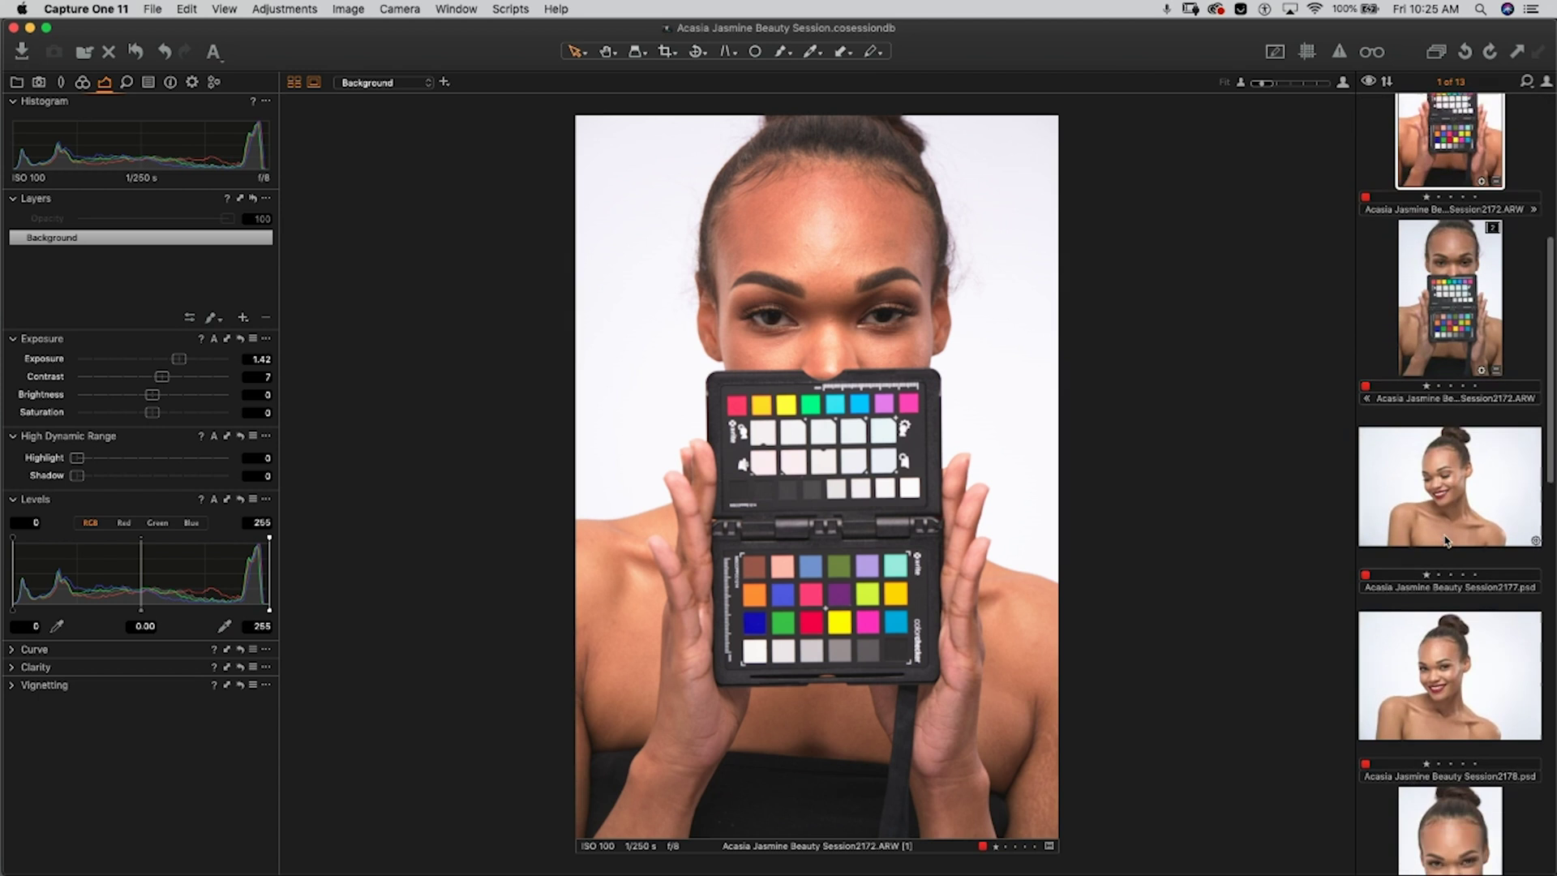
click(1427, 420)
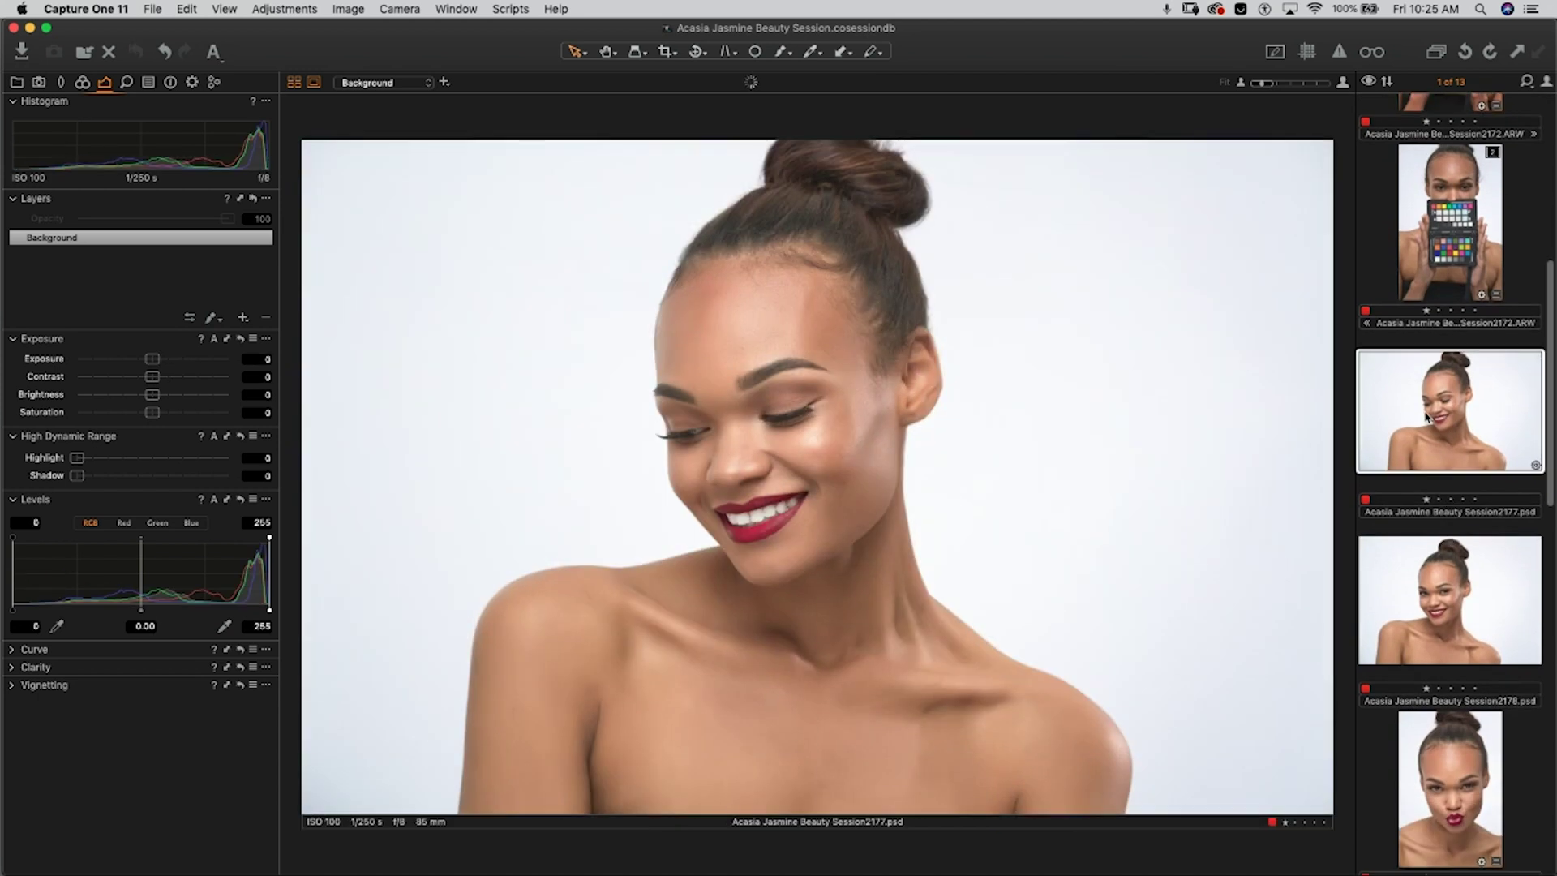
click(1440, 626)
scroll(1439, 626, down, 3)
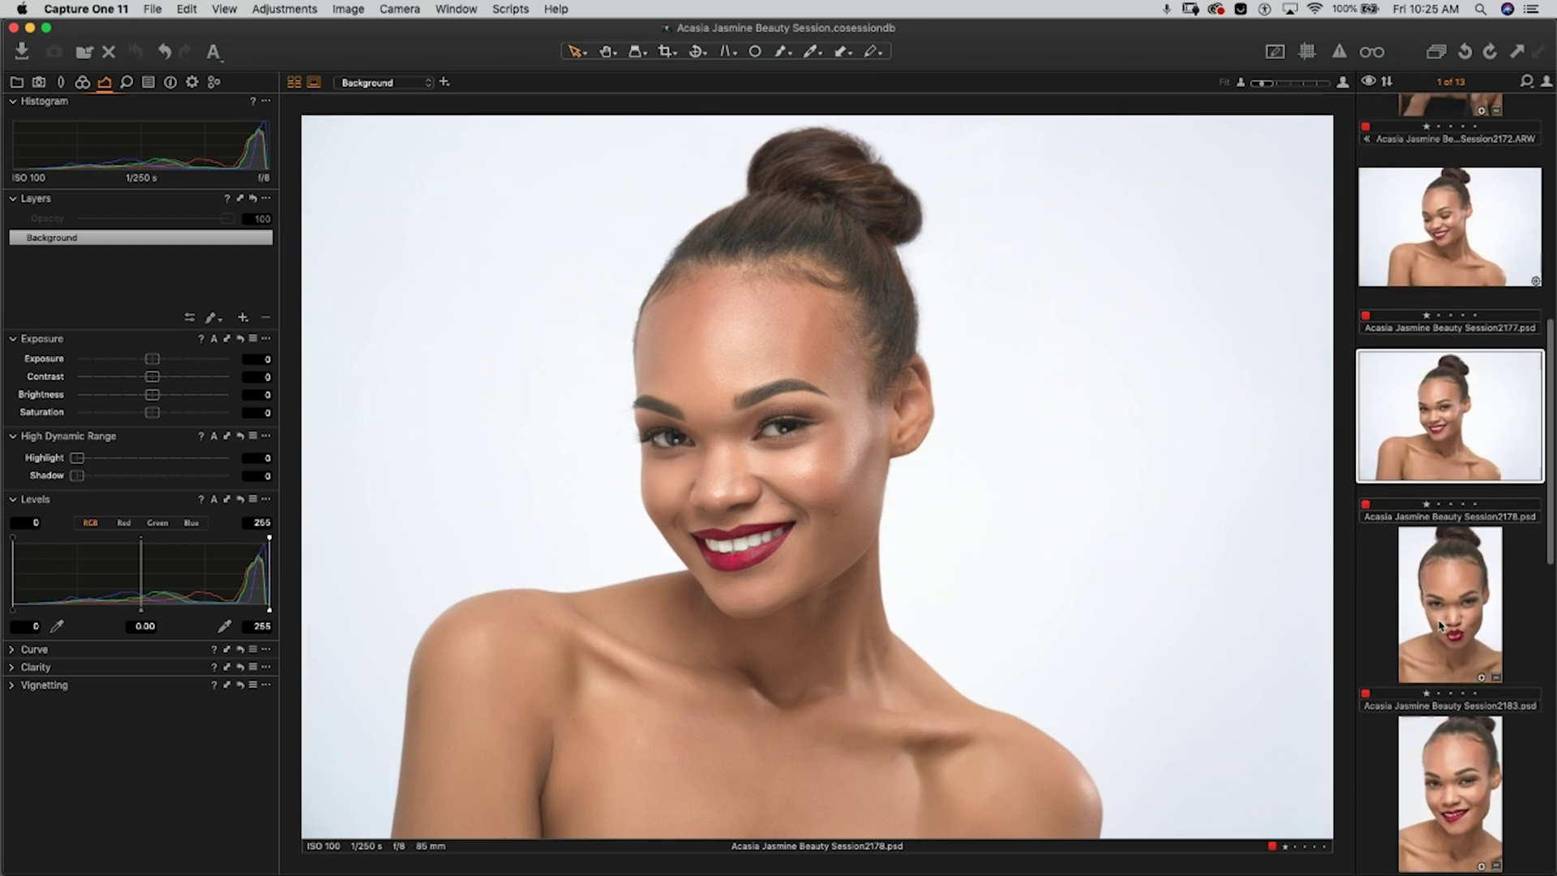
click(1441, 626)
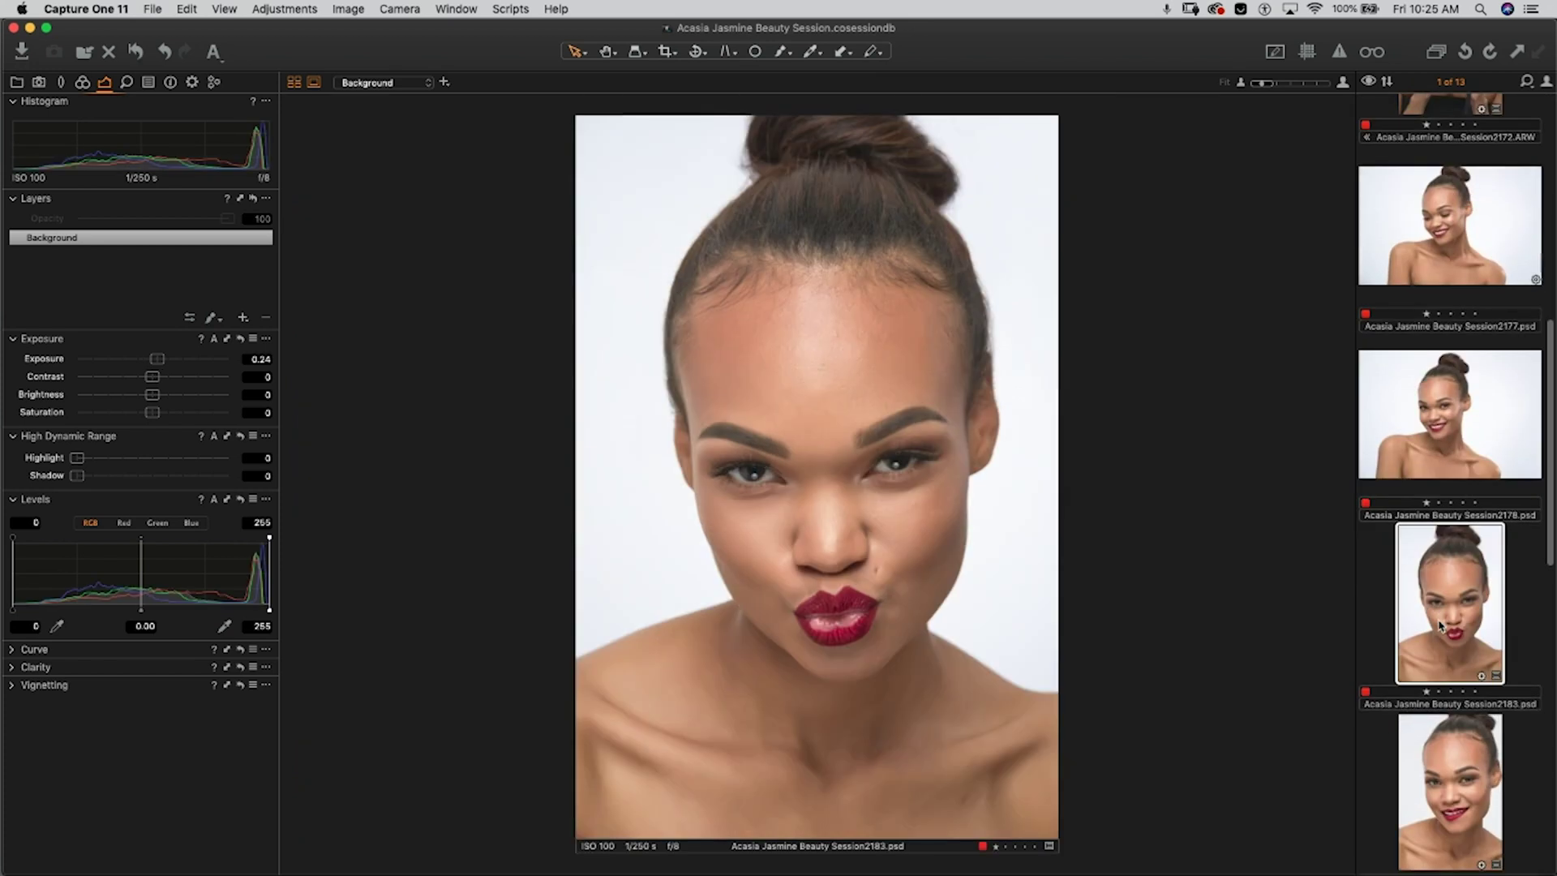
scroll(1440, 625, down, 3)
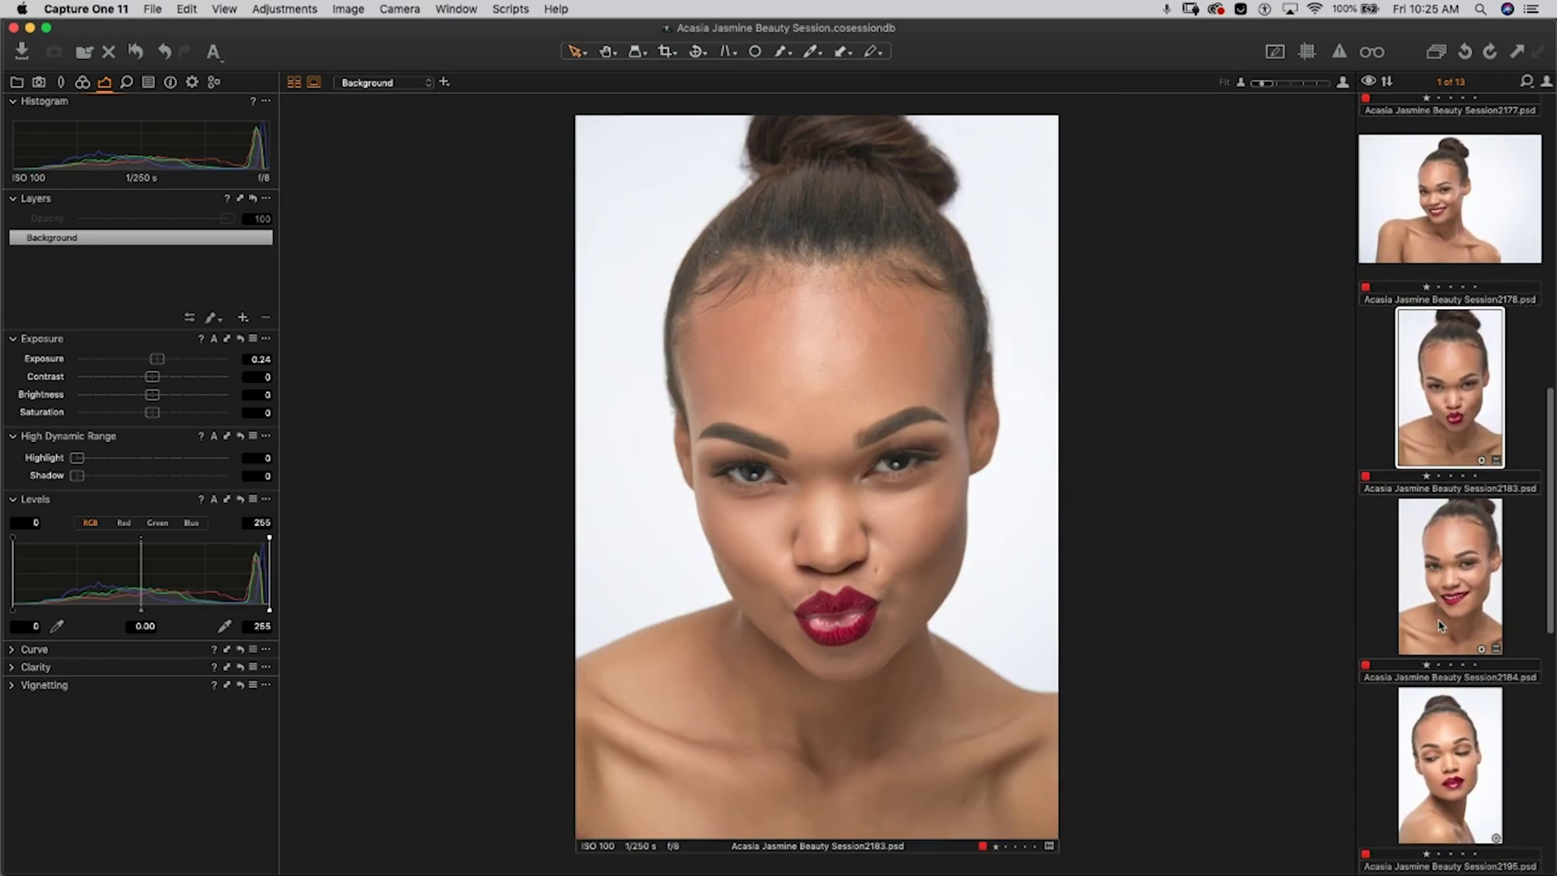
click(1439, 626)
scroll(1440, 626, down, 3)
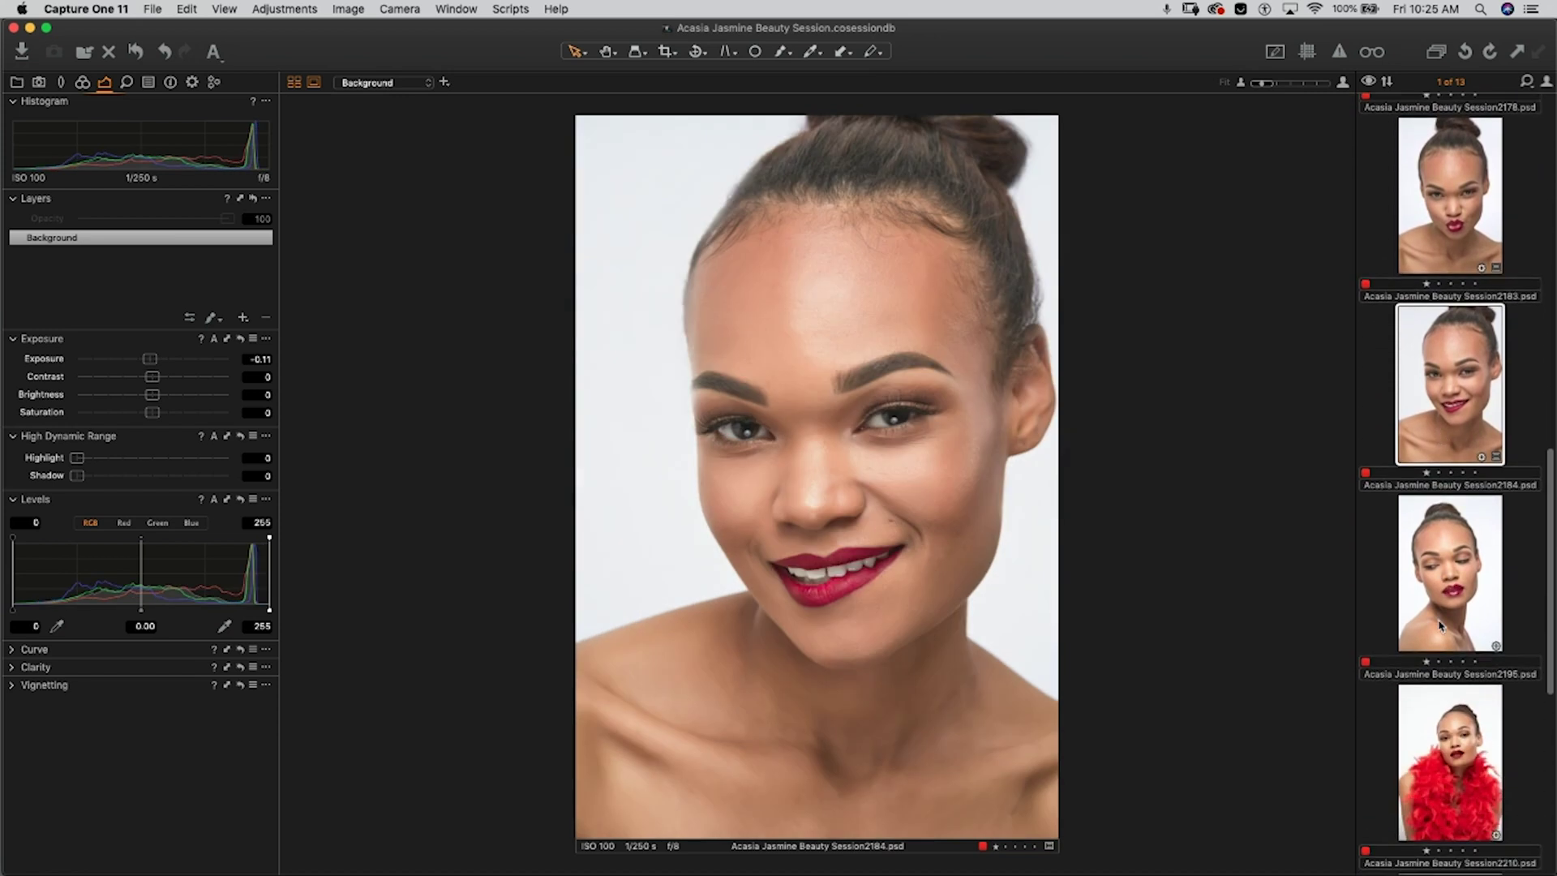
click(1442, 804)
scroll(1441, 803, down, 5)
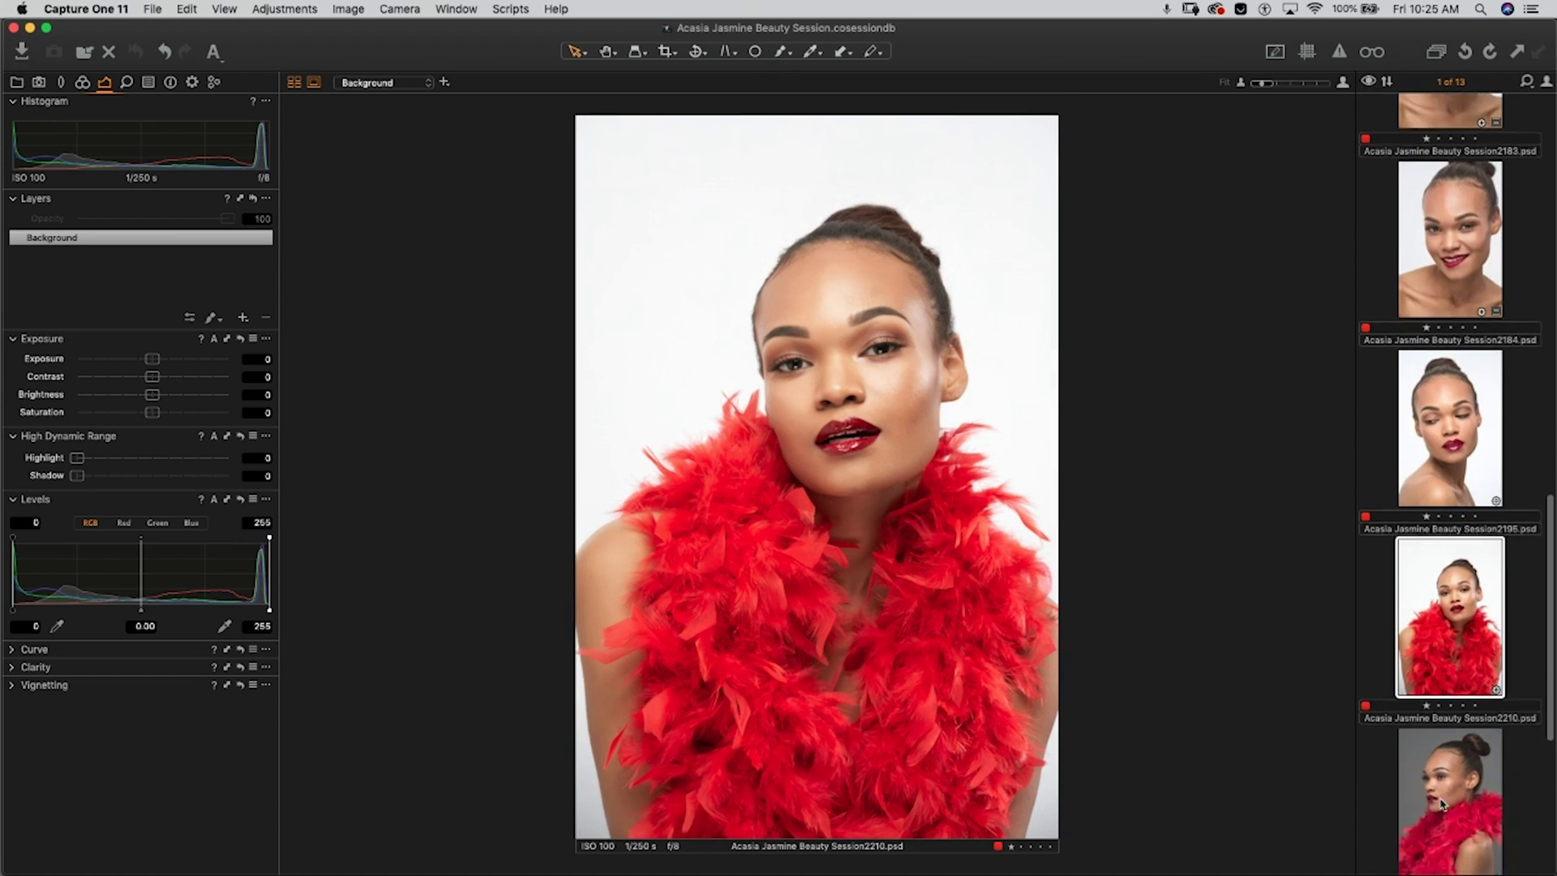
click(1437, 762)
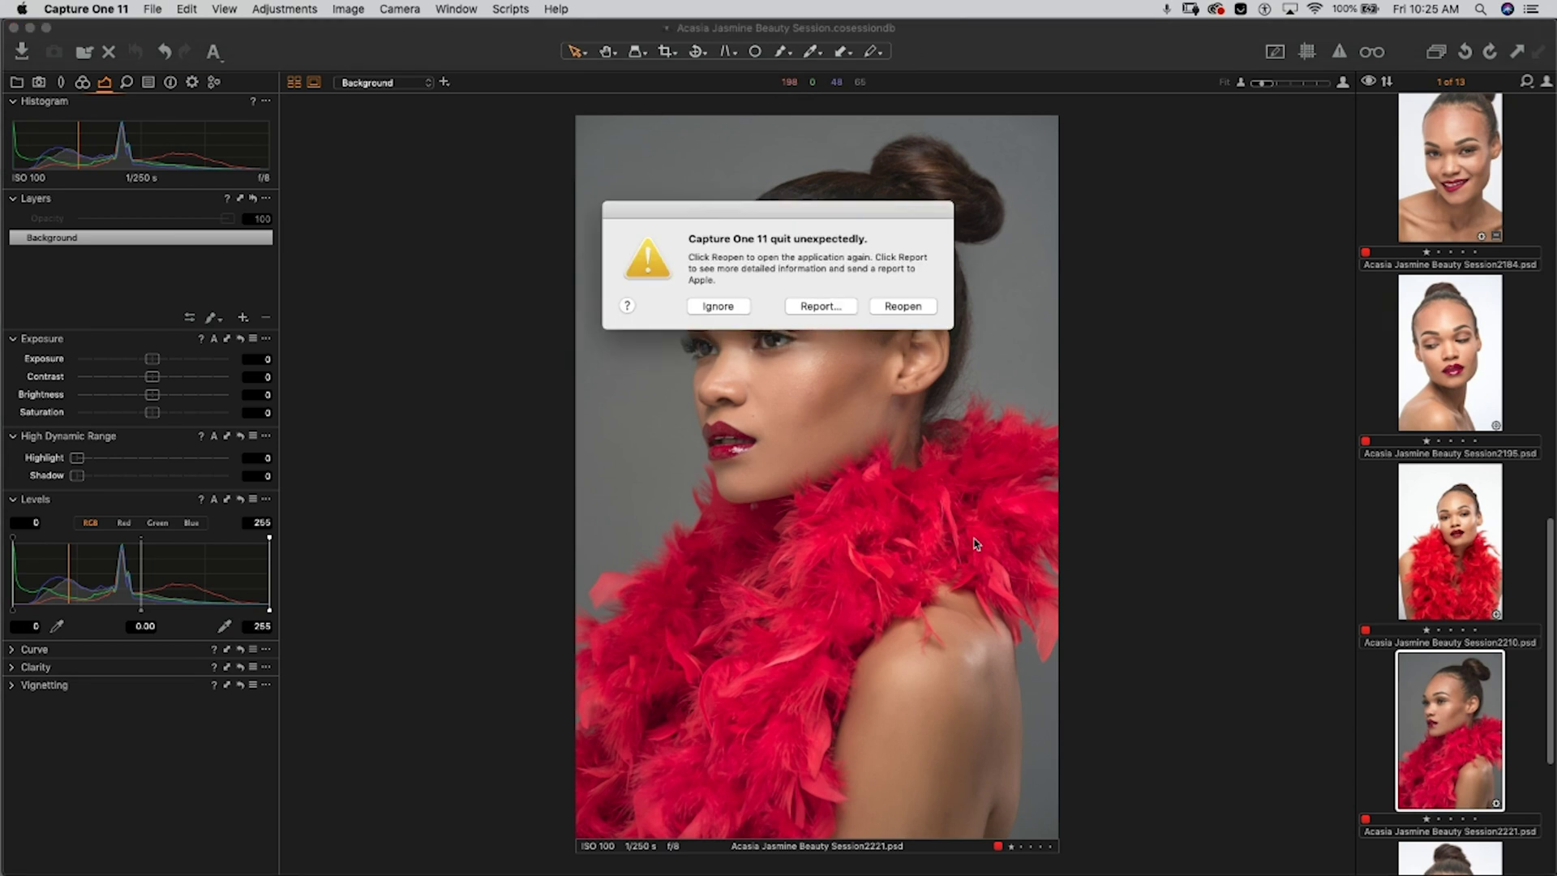
- Open the Capture One 11 problem report and dismiss it without sending it to Apple
click(806, 311)
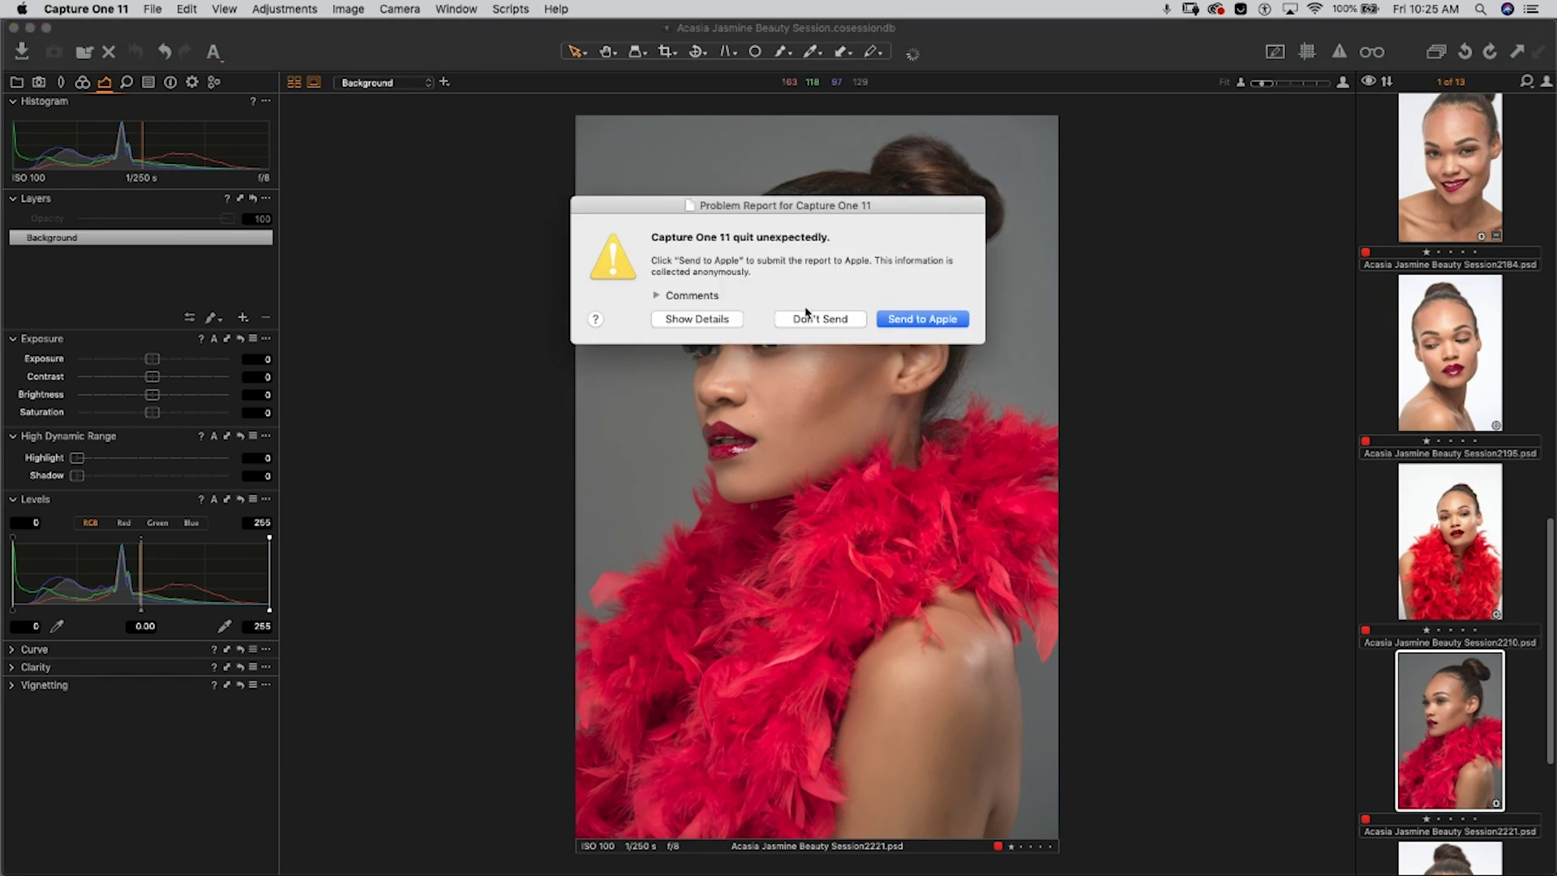
click(813, 324)
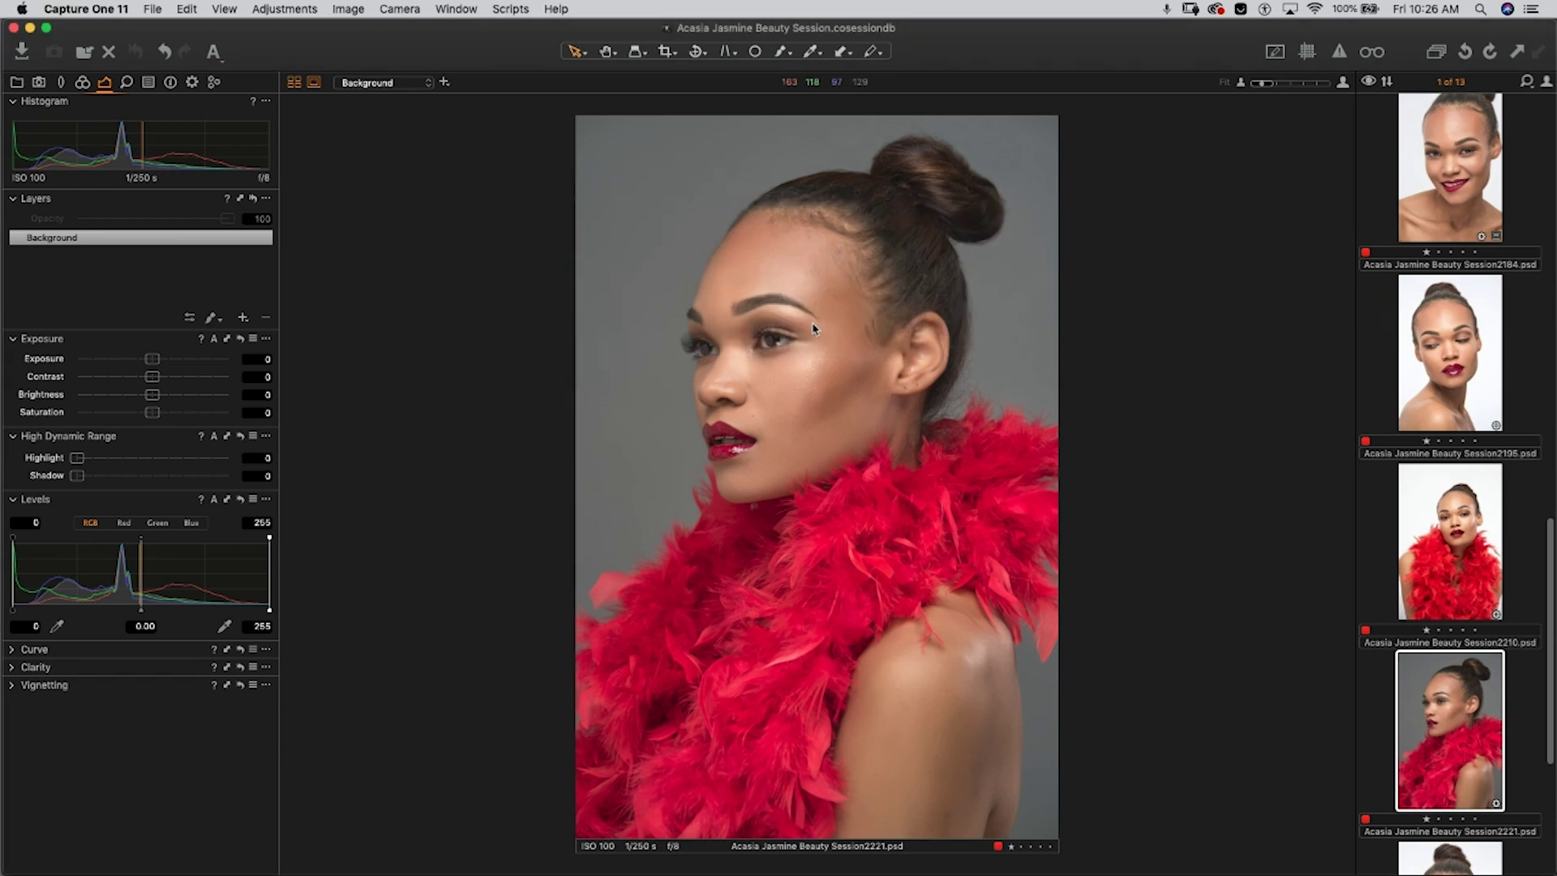